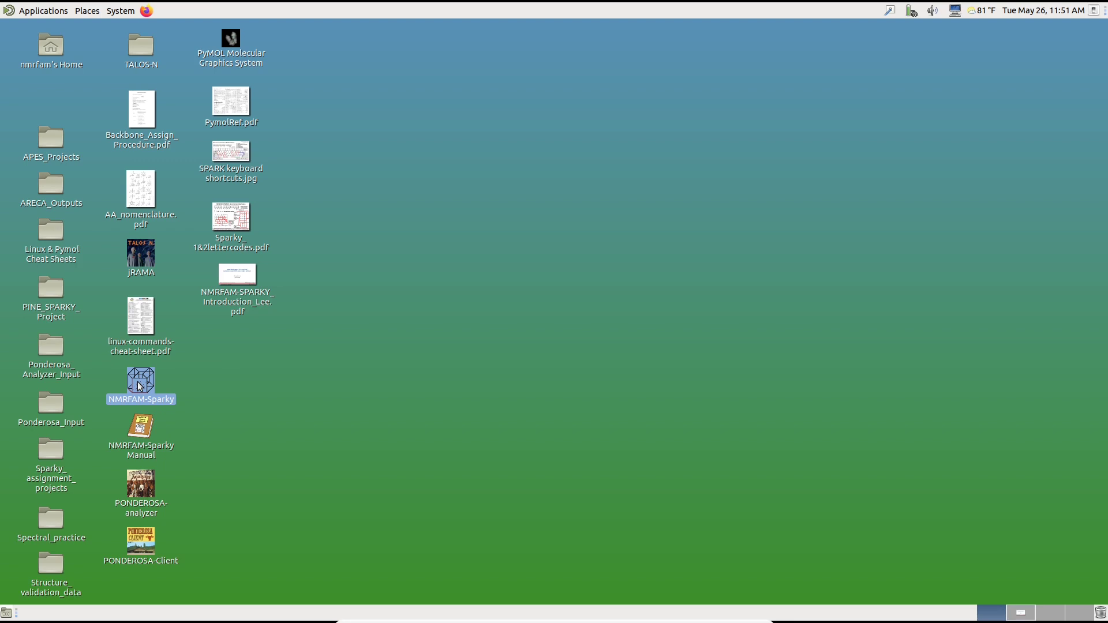
# - Launch NMRFAM-Sparky and agree to create the missing default directories in /home/nmrfam/Sparky
pyautogui.doubleClick(141, 385)
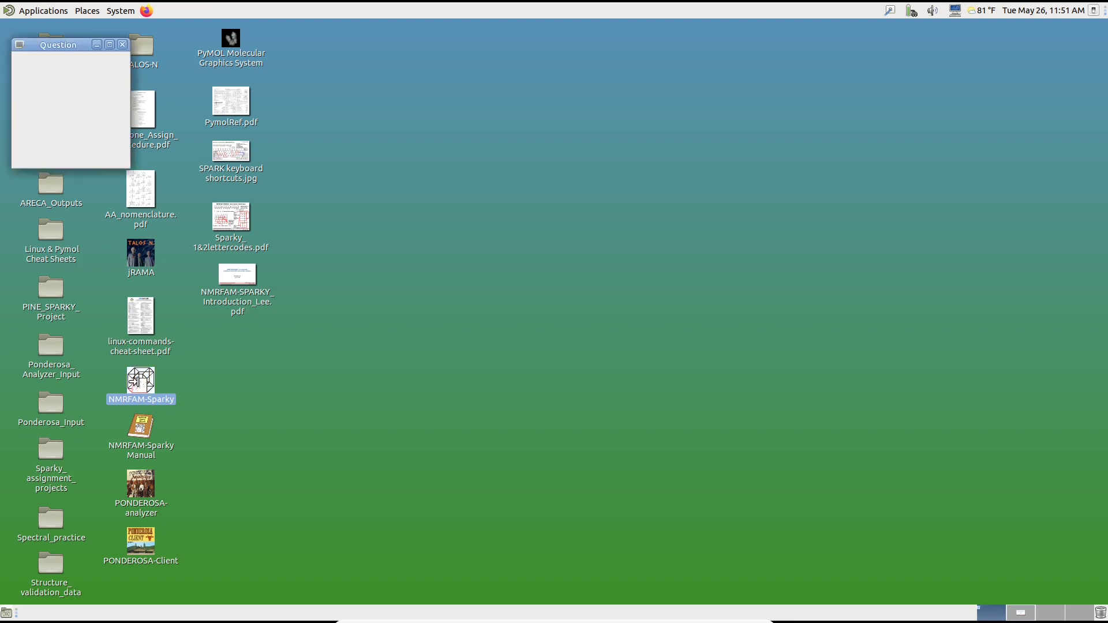
pyautogui.moveTo(72, 58); pyautogui.dragTo(400, 65)
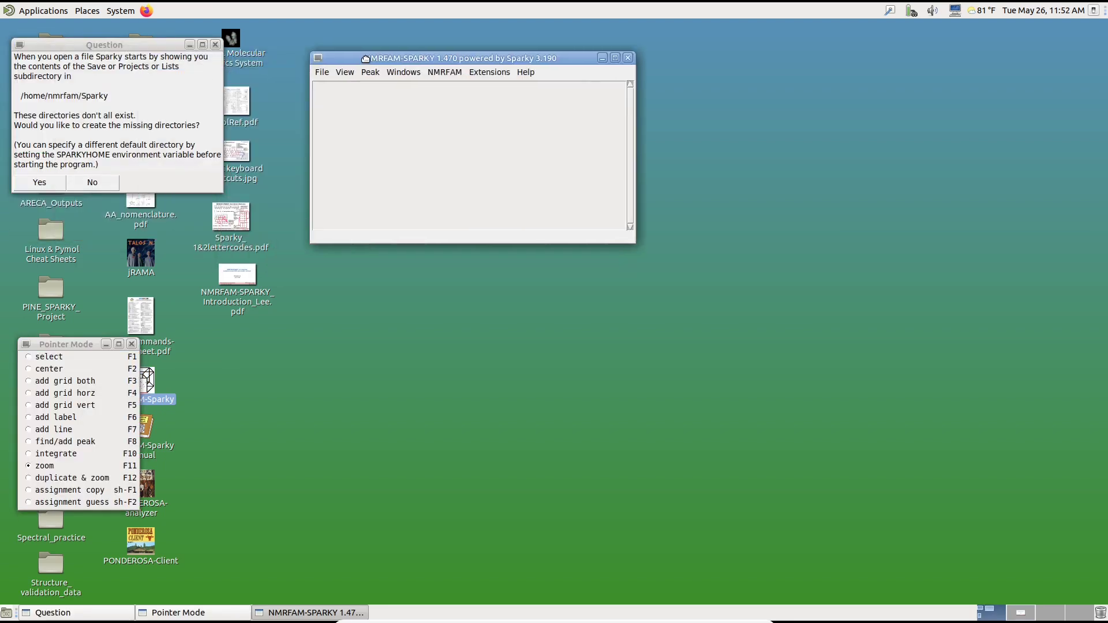
pyautogui.click(176, 104)
pyautogui.moveTo(117, 46); pyautogui.dragTo(319, 175)
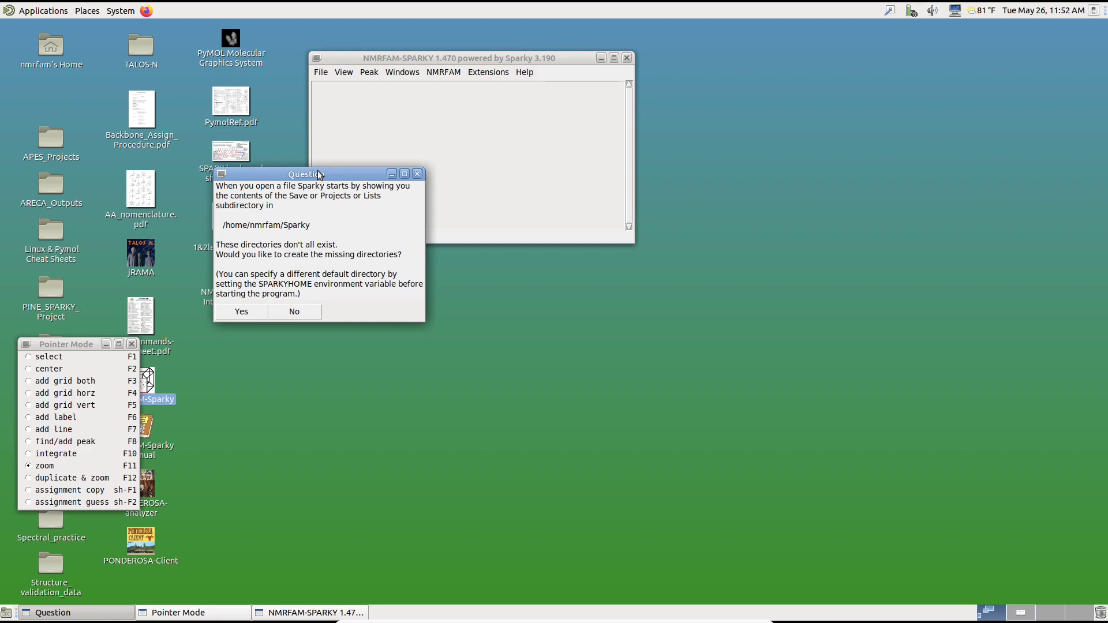
pyautogui.click(246, 313)
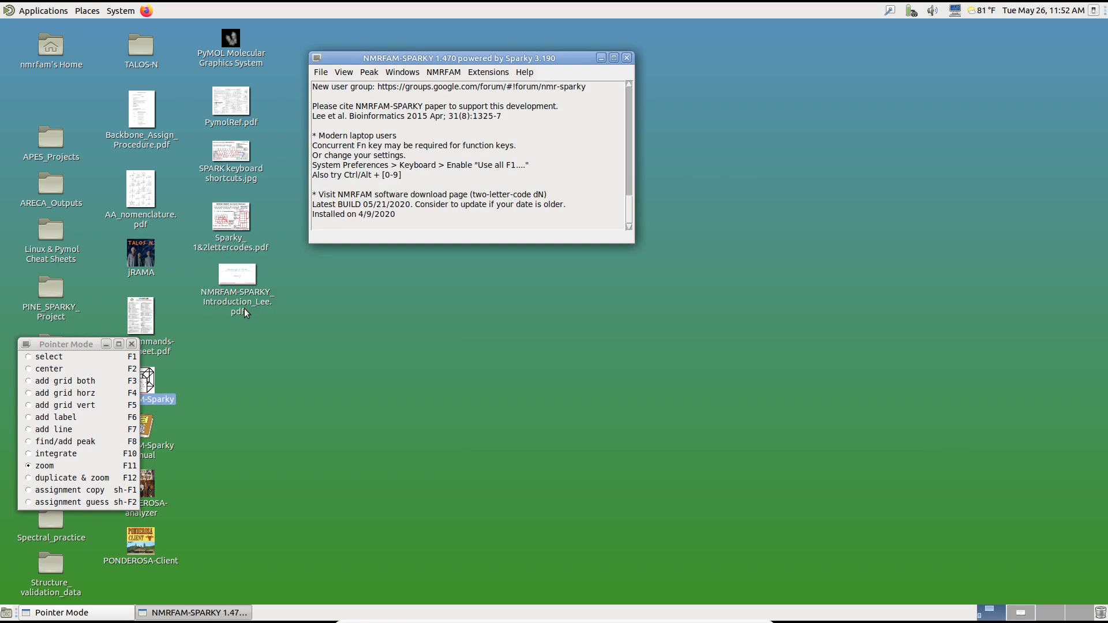
pyautogui.scroll(1, 415, 171)
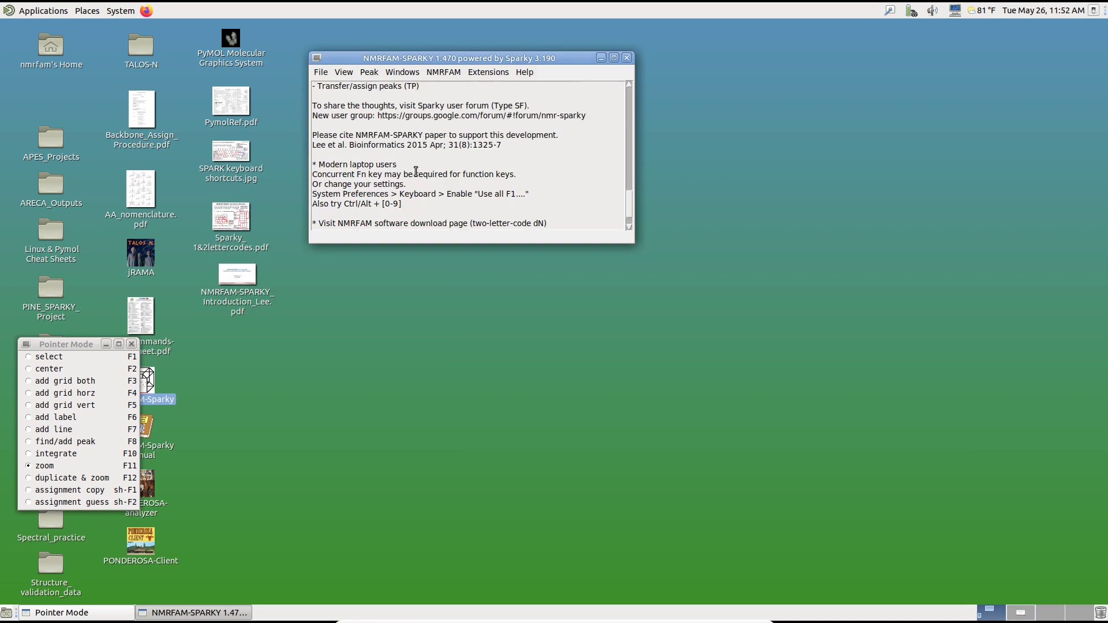
pyautogui.moveTo(632, 197); pyautogui.dragTo(600, 205)
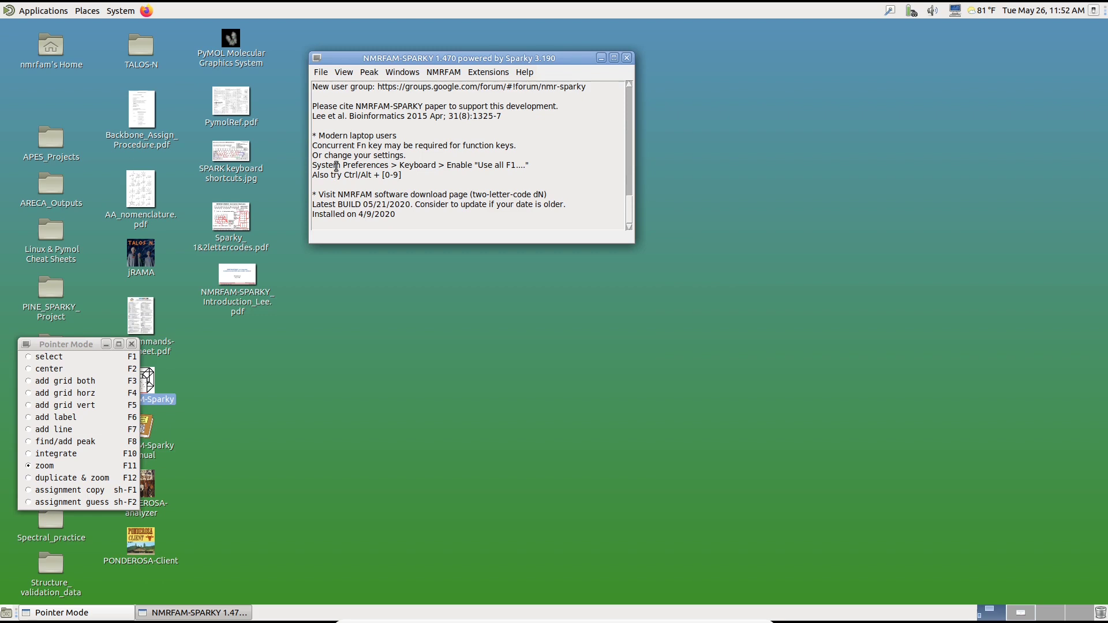
# - Open the Sparky folder inside the home folder, show it in List View, and widen the window to fit all columns
pyautogui.moveTo(386, 59); pyautogui.dragTo(212, 64)
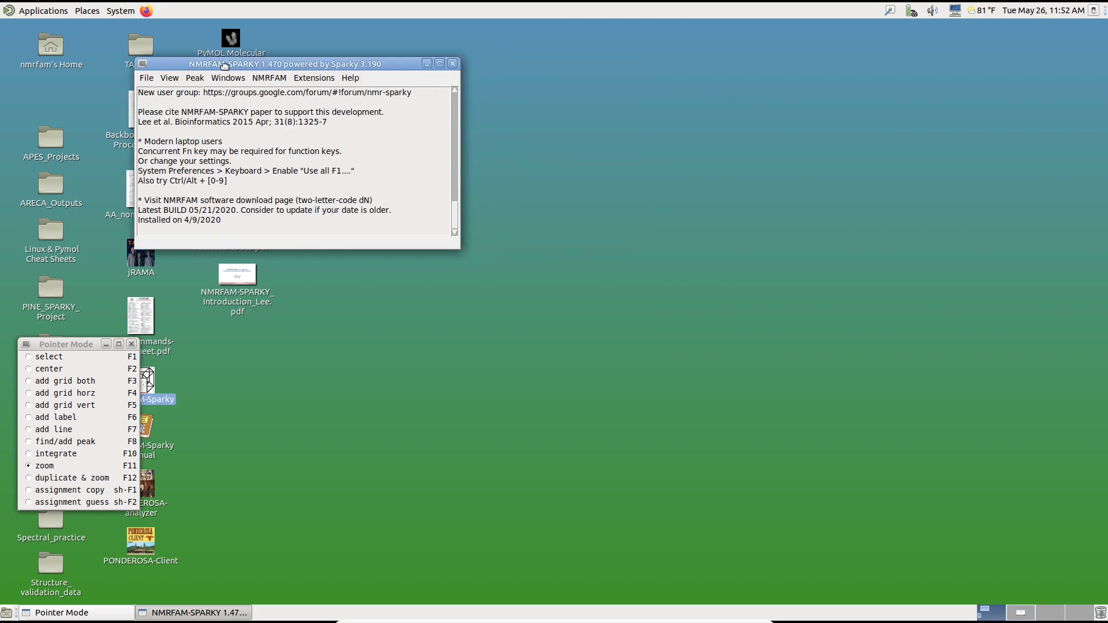
pyautogui.click(86, 11)
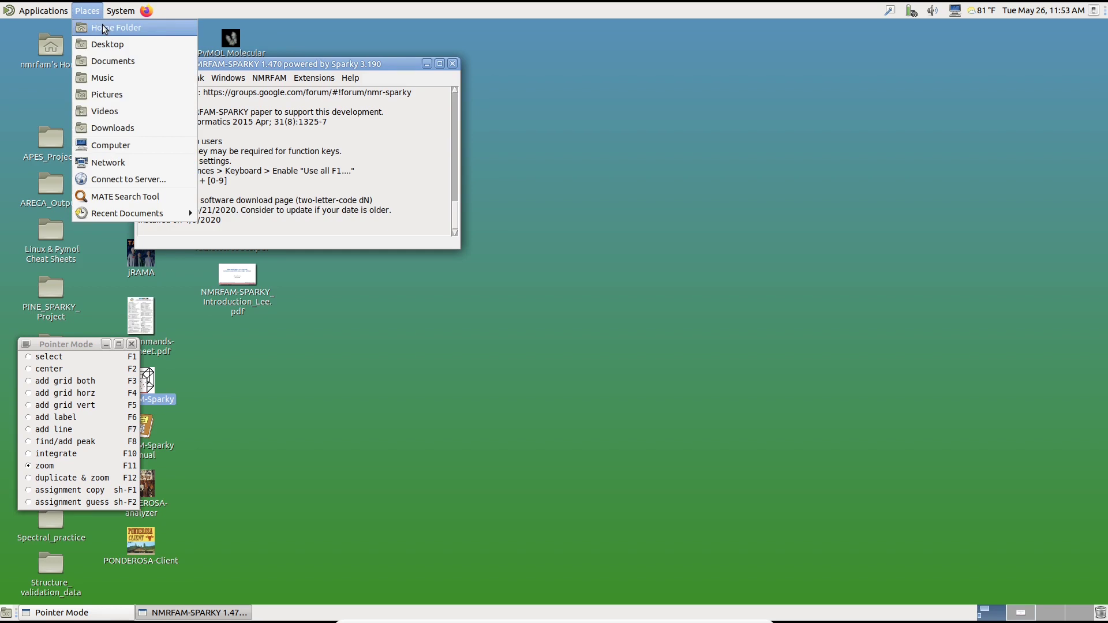
pyautogui.click(104, 27)
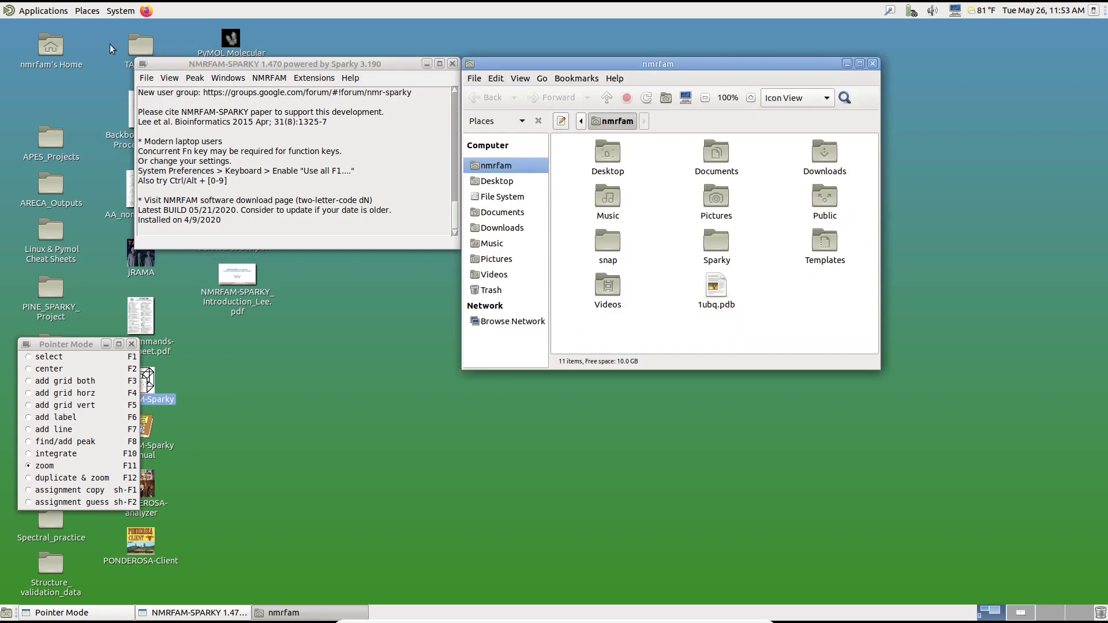
pyautogui.doubleClick(716, 245)
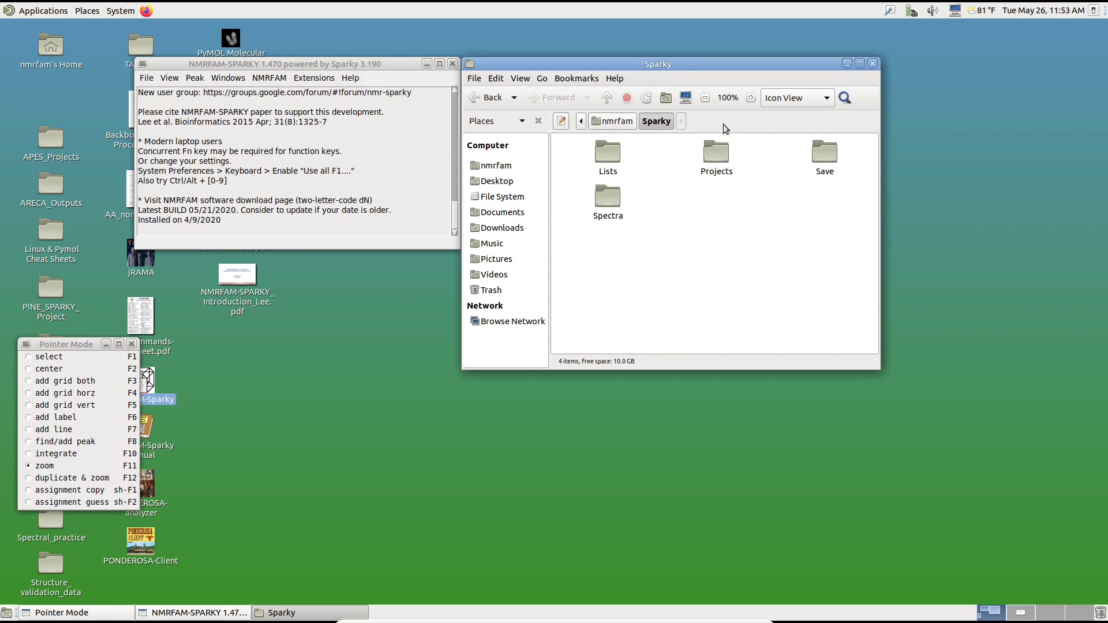
pyautogui.click(784, 98)
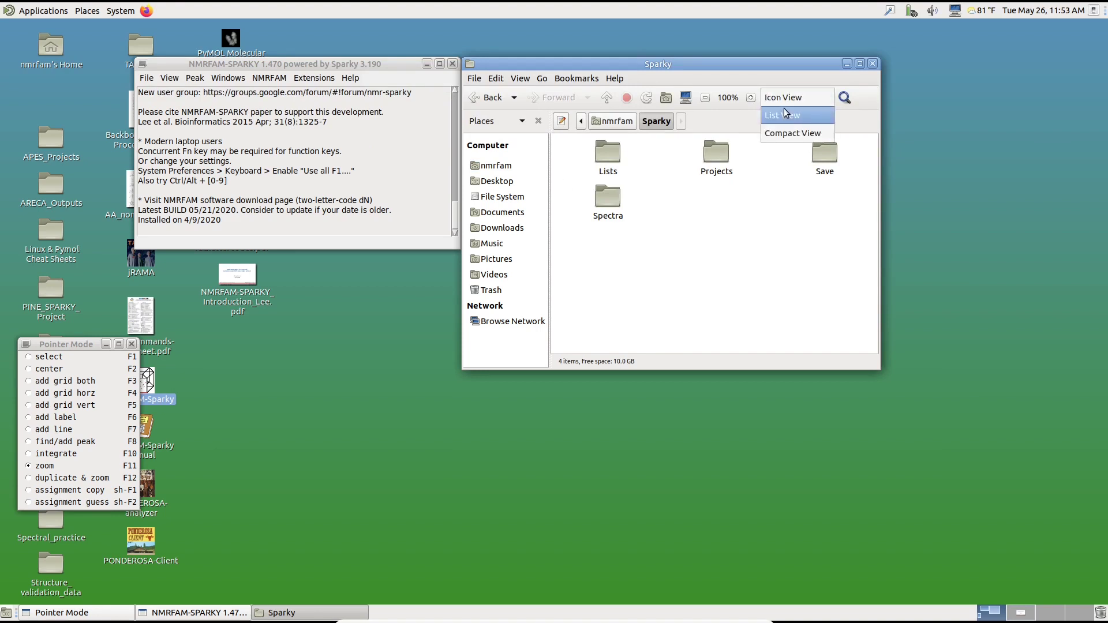
pyautogui.click(785, 115)
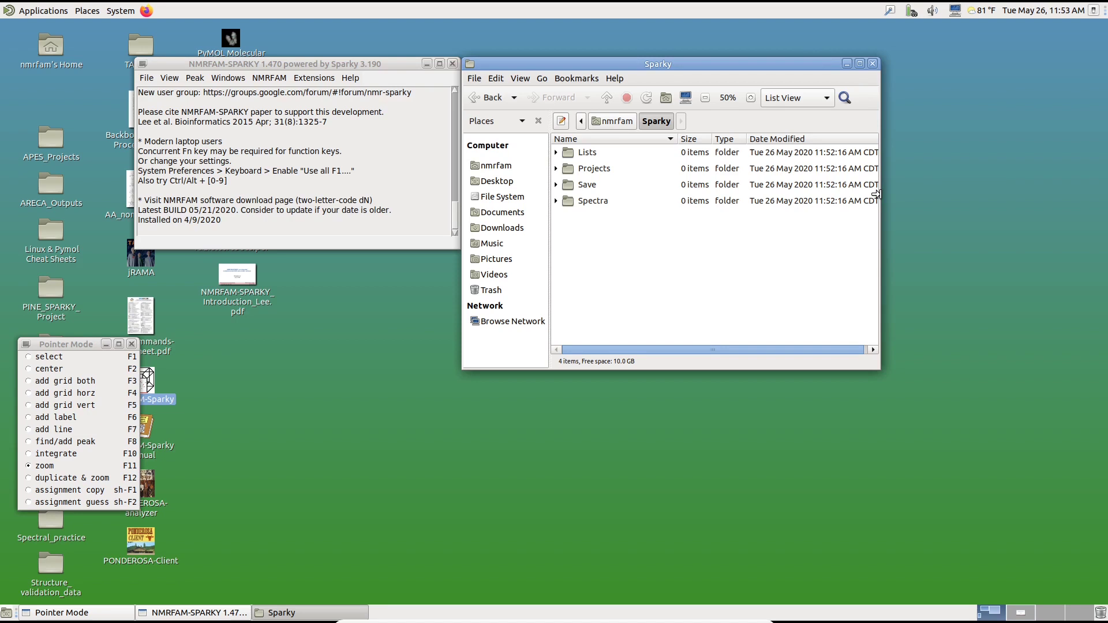
pyautogui.moveTo(876, 195); pyautogui.dragTo(927, 203)
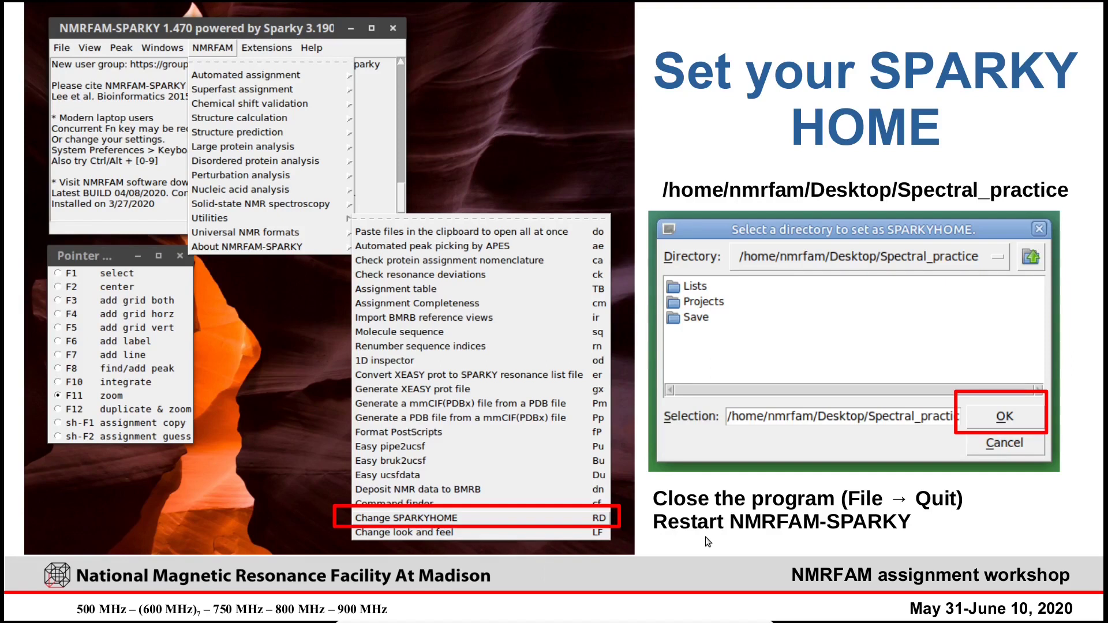
# - Bring up the directory chooser for changing SPARKYHOME with the two-letter code RD
pyautogui.hotkey('ctrl', 'alt', 'Left')
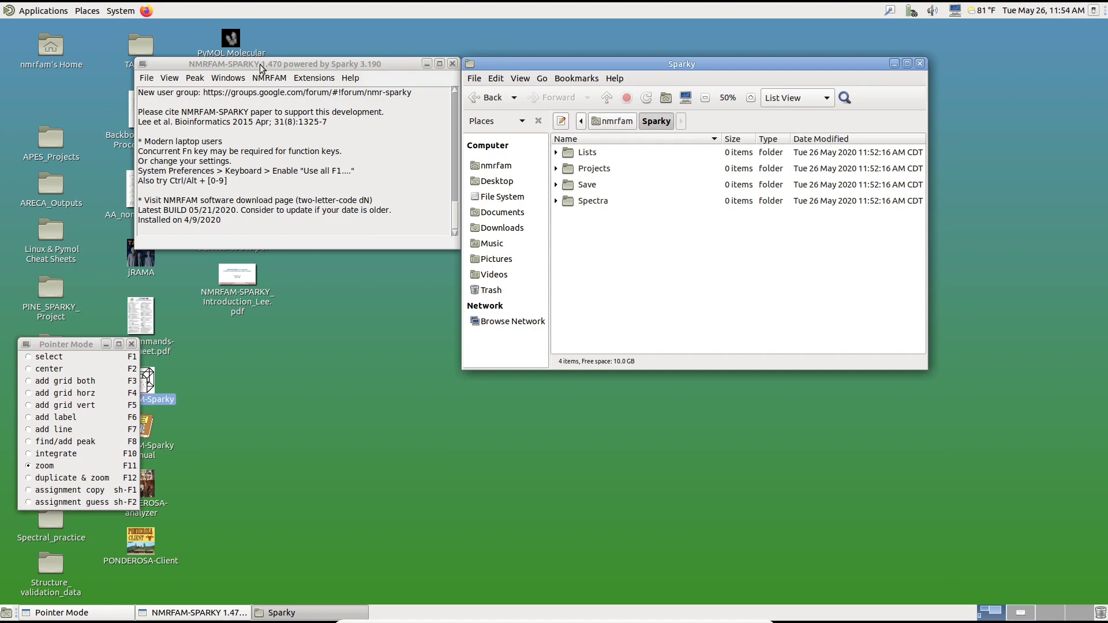
pyautogui.moveTo(259, 64); pyautogui.dragTo(139, 32)
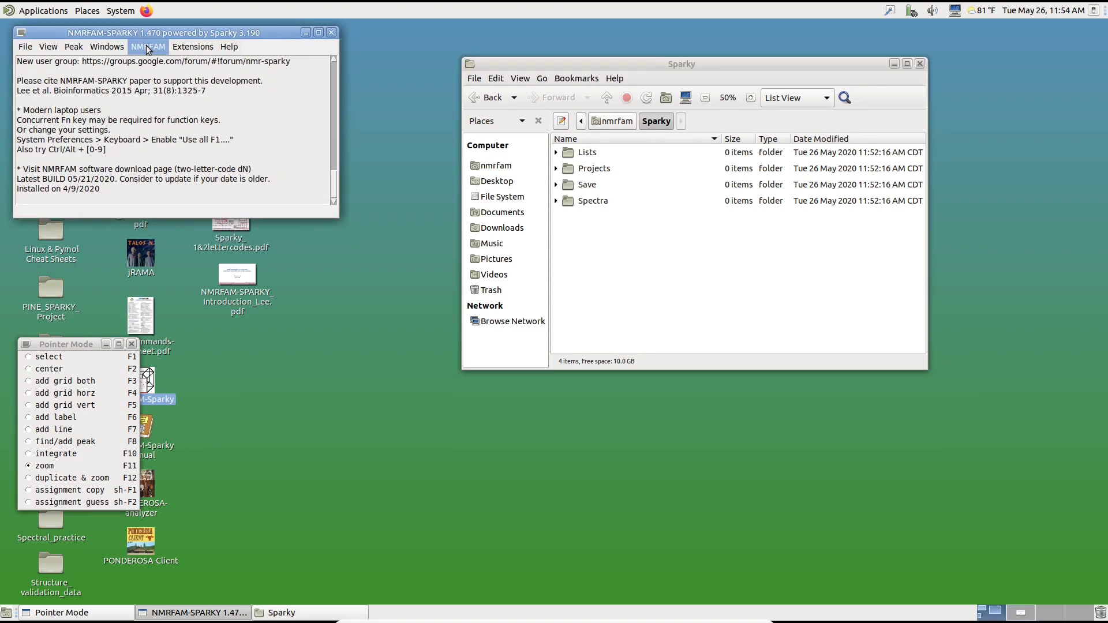
pyautogui.click(149, 48)
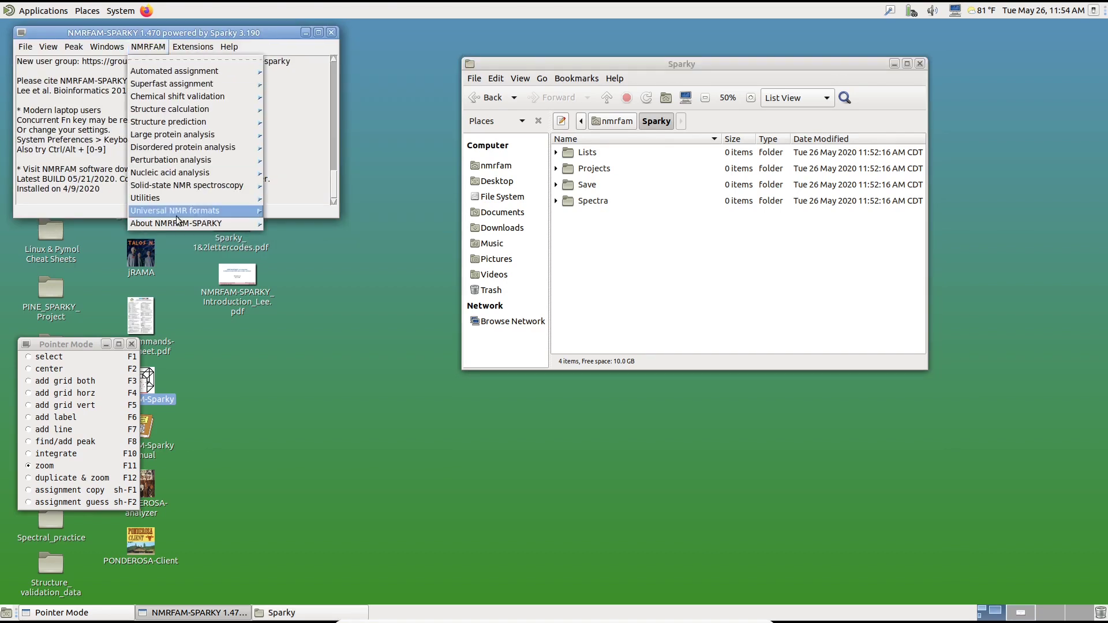
pyautogui.moveTo(177, 201)
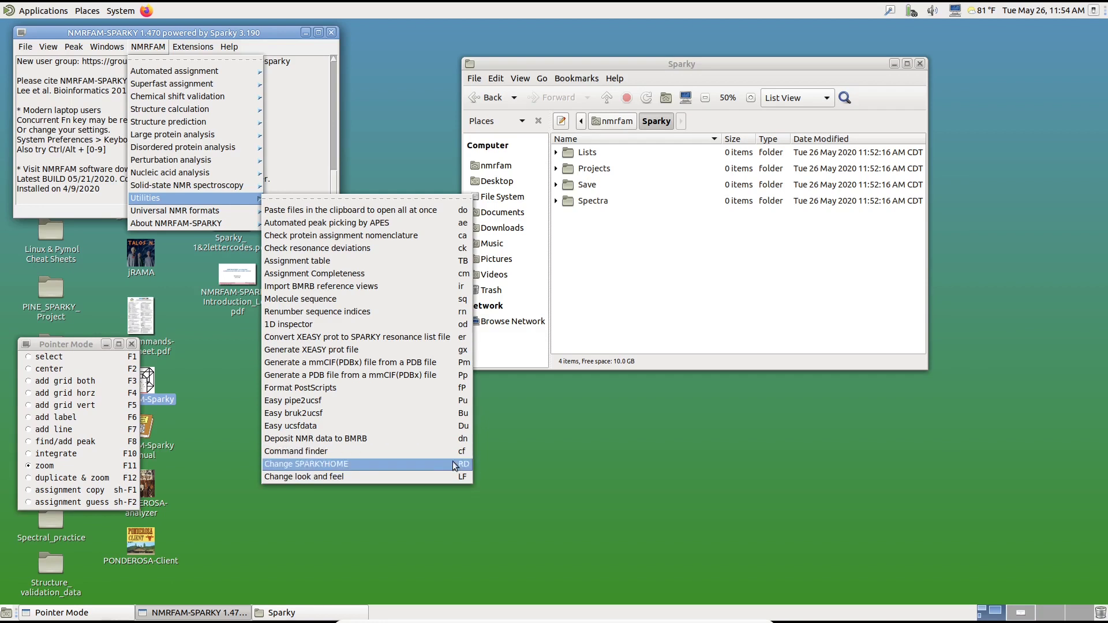
pyautogui.click(35, 208)
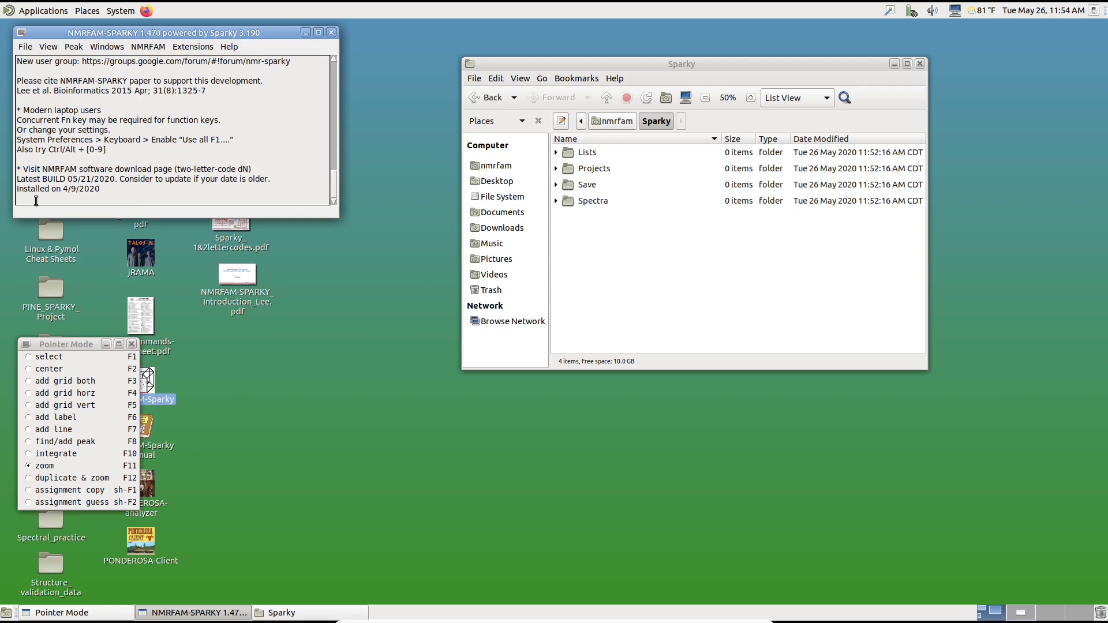
pyautogui.write('RD')
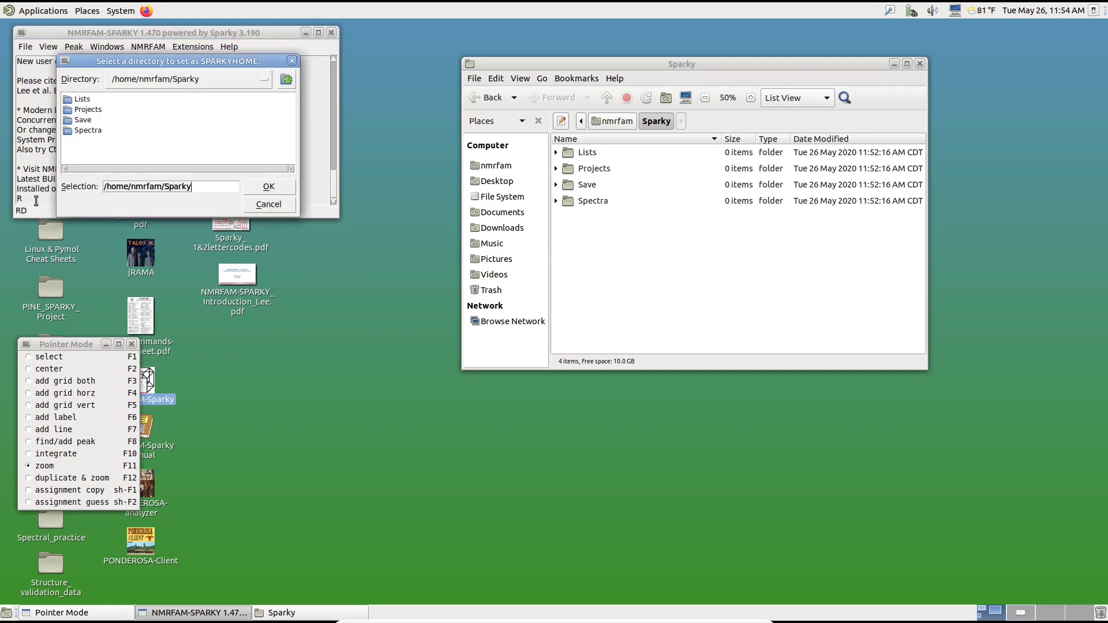
# - Set SPARKYHOME to /home/nmrfam/Desktop/Spectral_practice and acknowledge the notice
pyautogui.moveTo(96, 61); pyautogui.dragTo(275, 158)
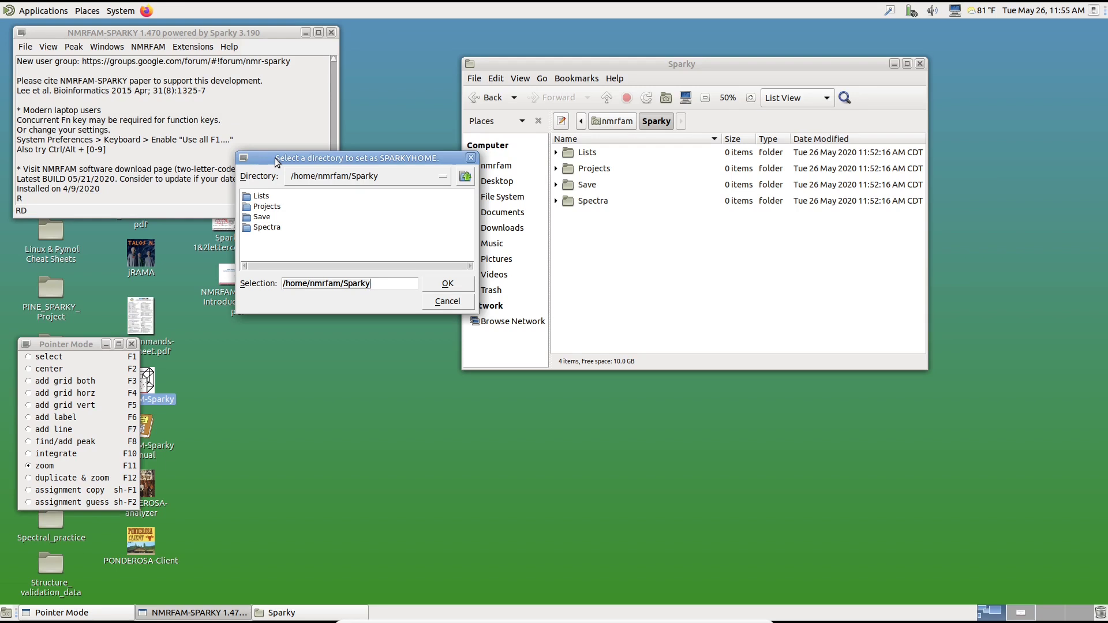
pyautogui.click(465, 178)
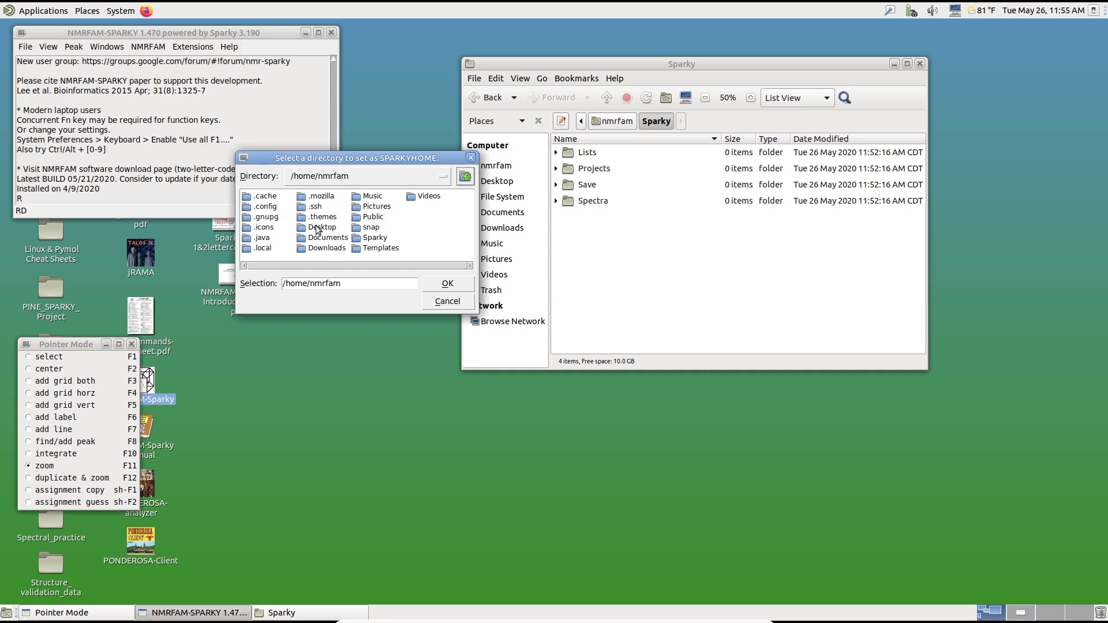
pyautogui.doubleClick(318, 228)
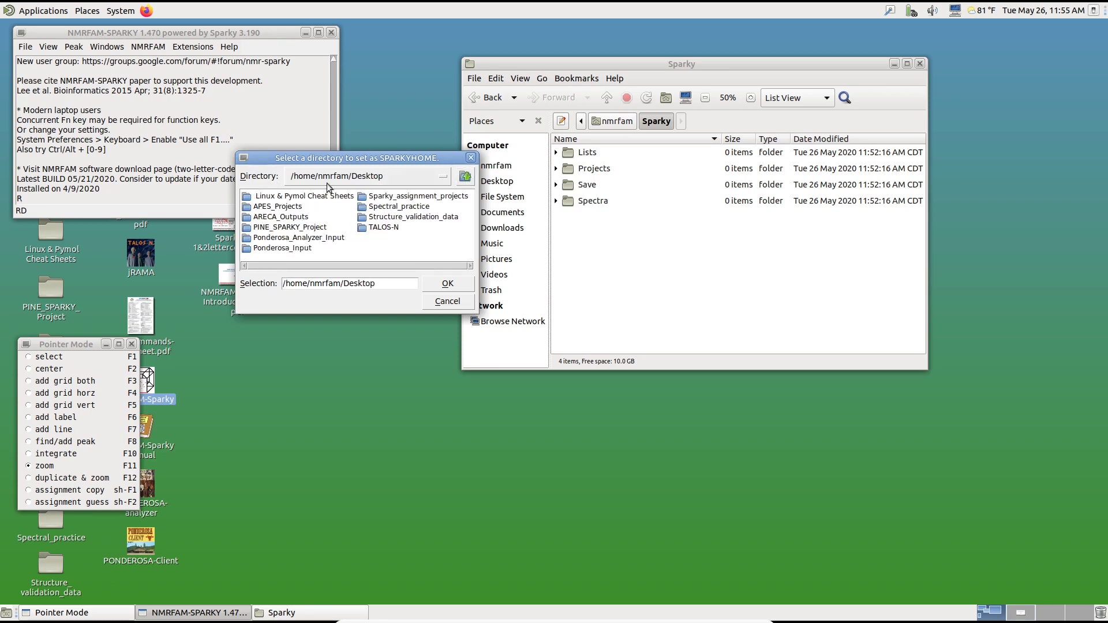
pyautogui.doubleClick(396, 208)
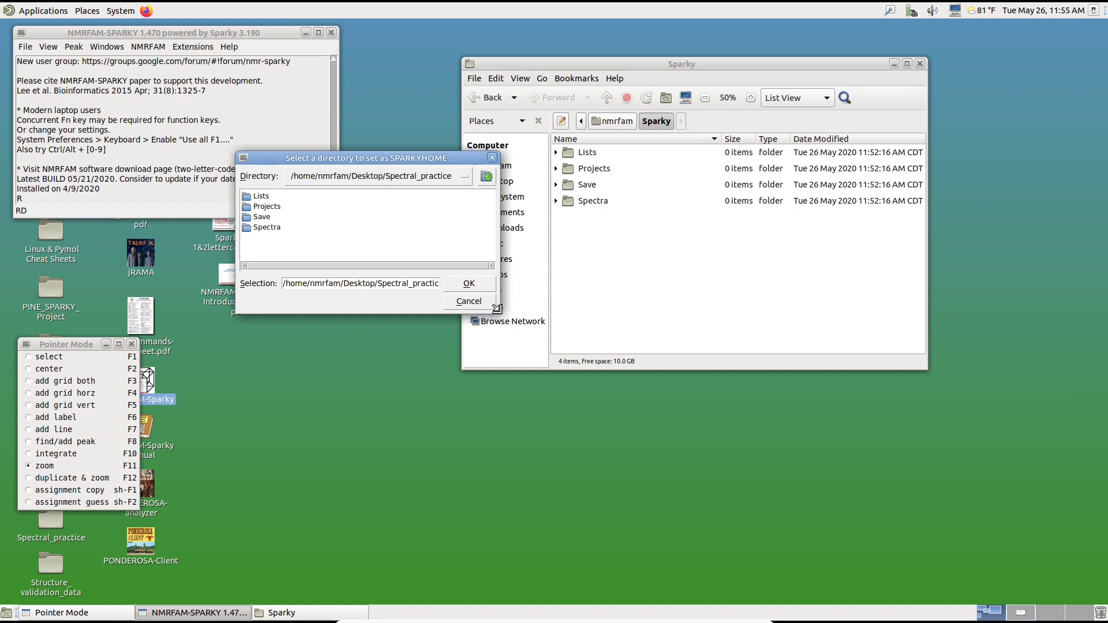
pyautogui.moveTo(497, 309); pyautogui.dragTo(573, 327)
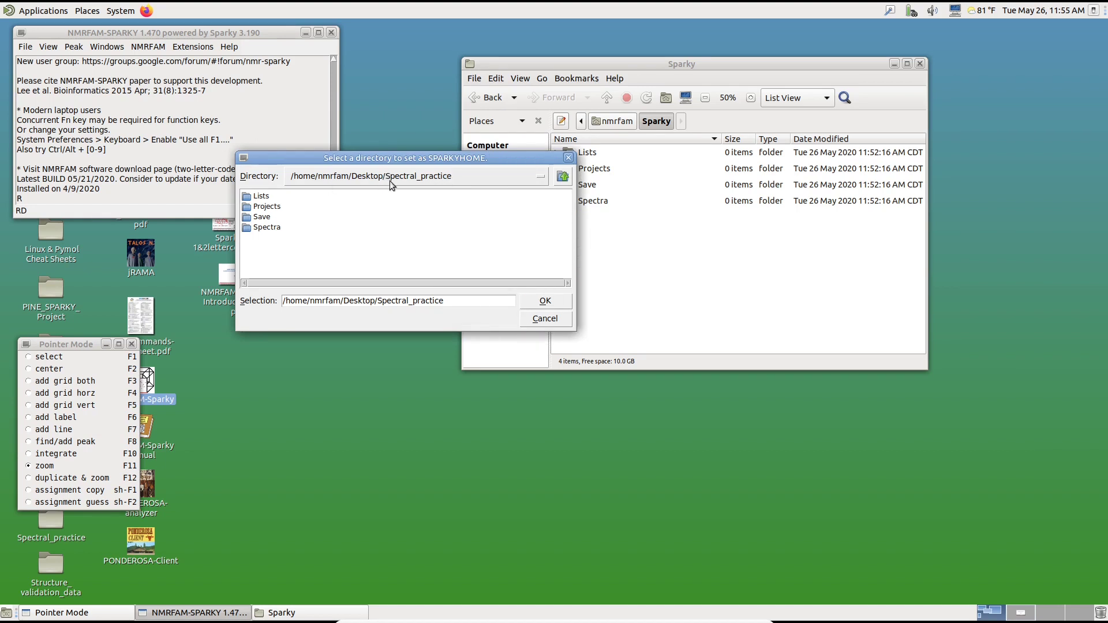
pyautogui.moveTo(389, 157); pyautogui.dragTo(245, 201)
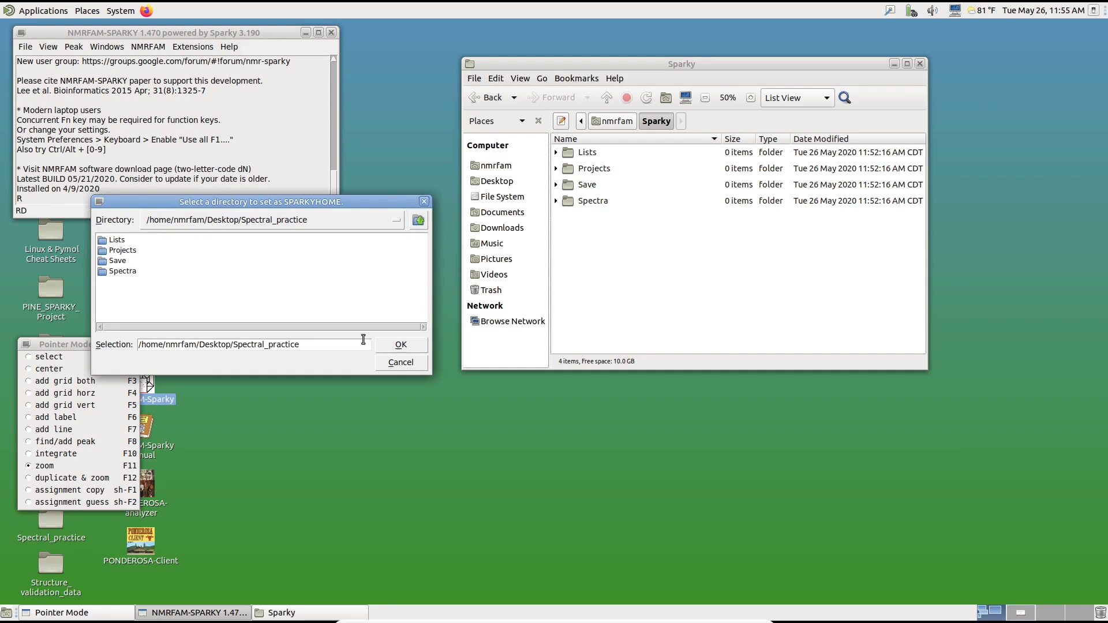
pyautogui.click(392, 347)
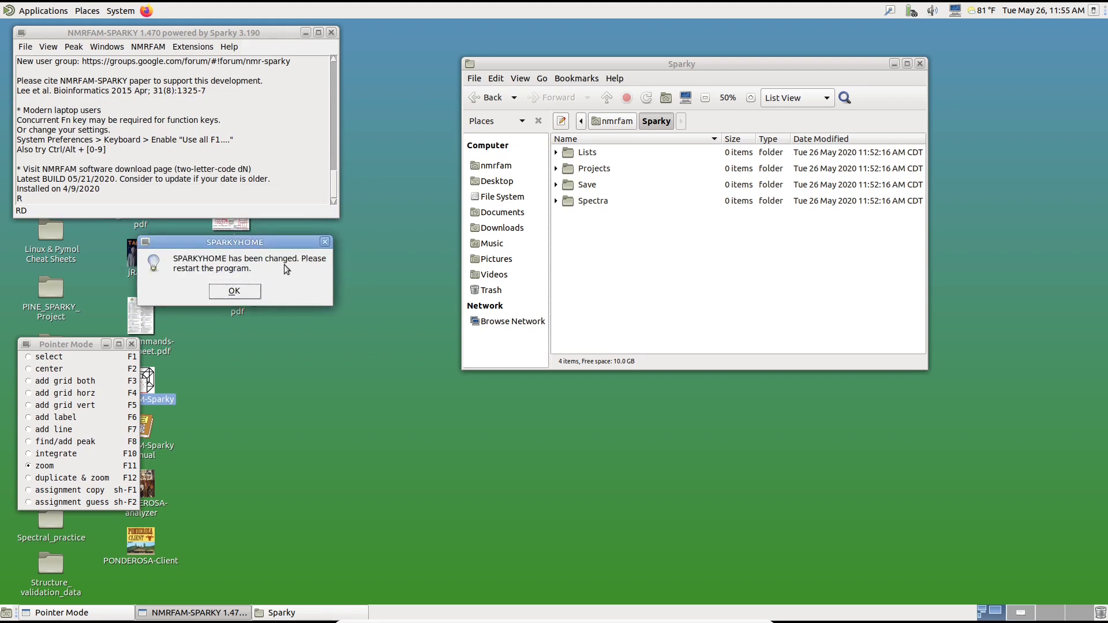
pyautogui.click(235, 290)
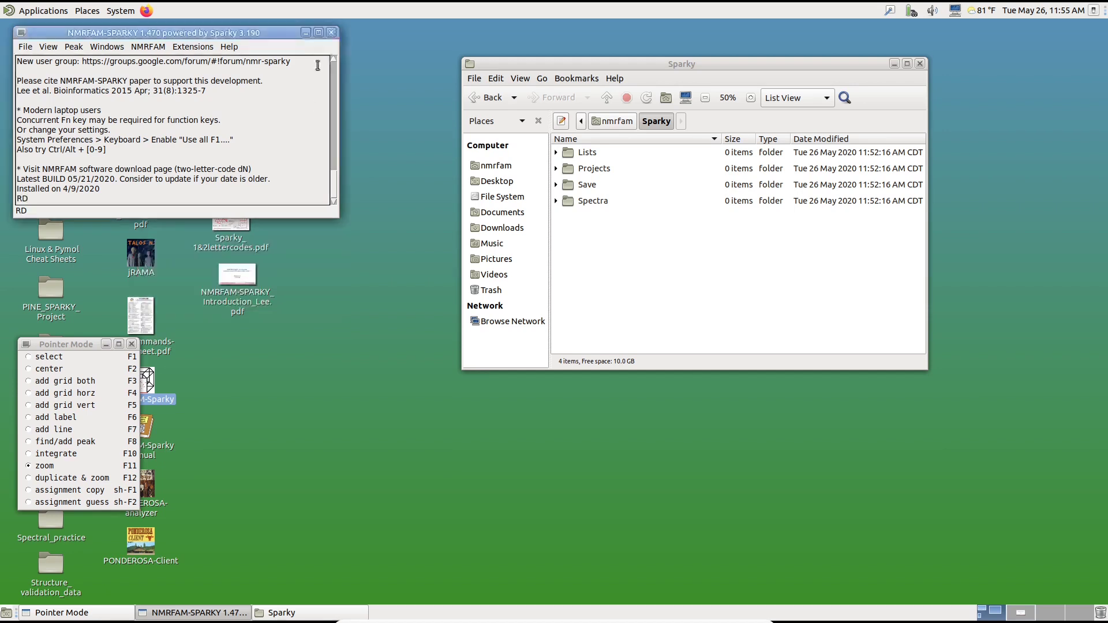
# - Close NMRFAM-SPARKY and start it again
pyautogui.click(331, 33)
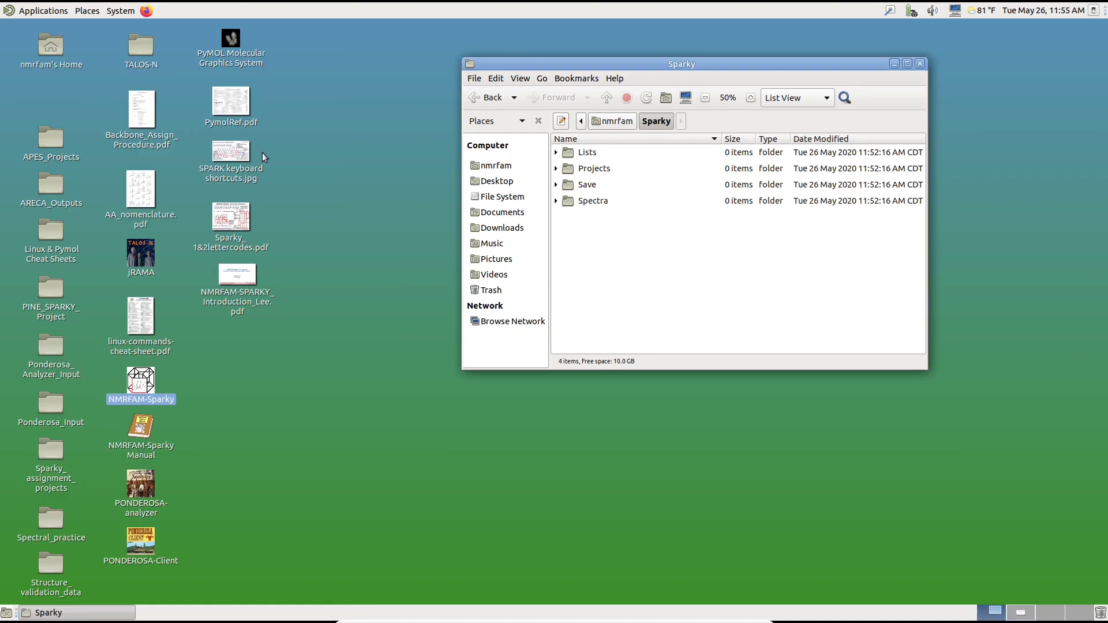
pyautogui.click(137, 387)
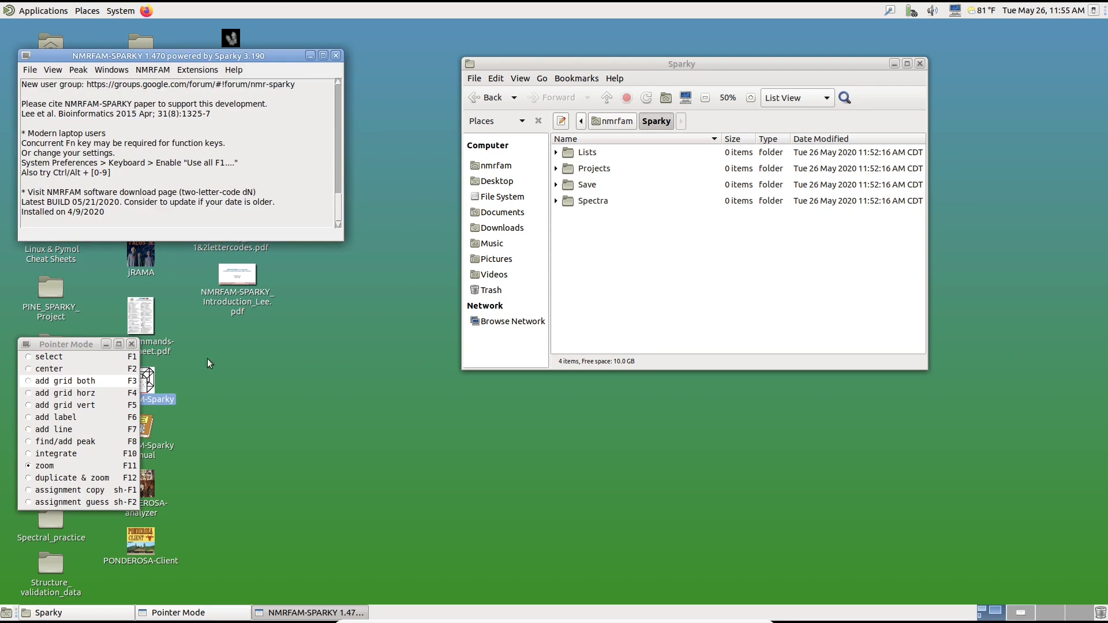
# - Open the Spectral_practice folder from the Desktop in the file browser and review its subfolders
pyautogui.click(635, 322)
pyautogui.click(486, 181)
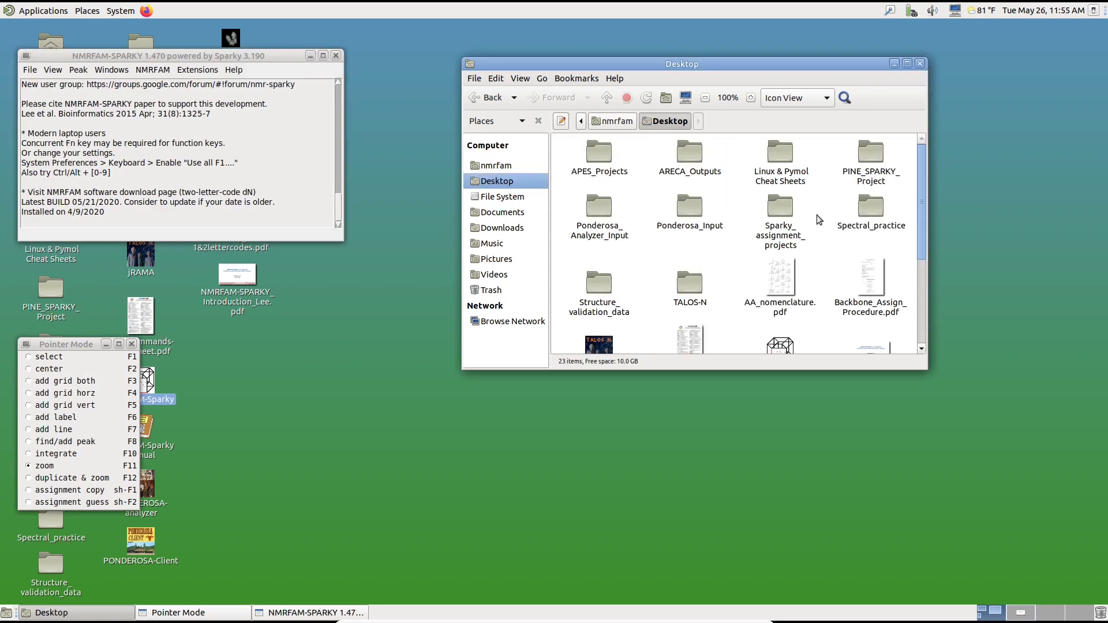
pyautogui.doubleClick(868, 198)
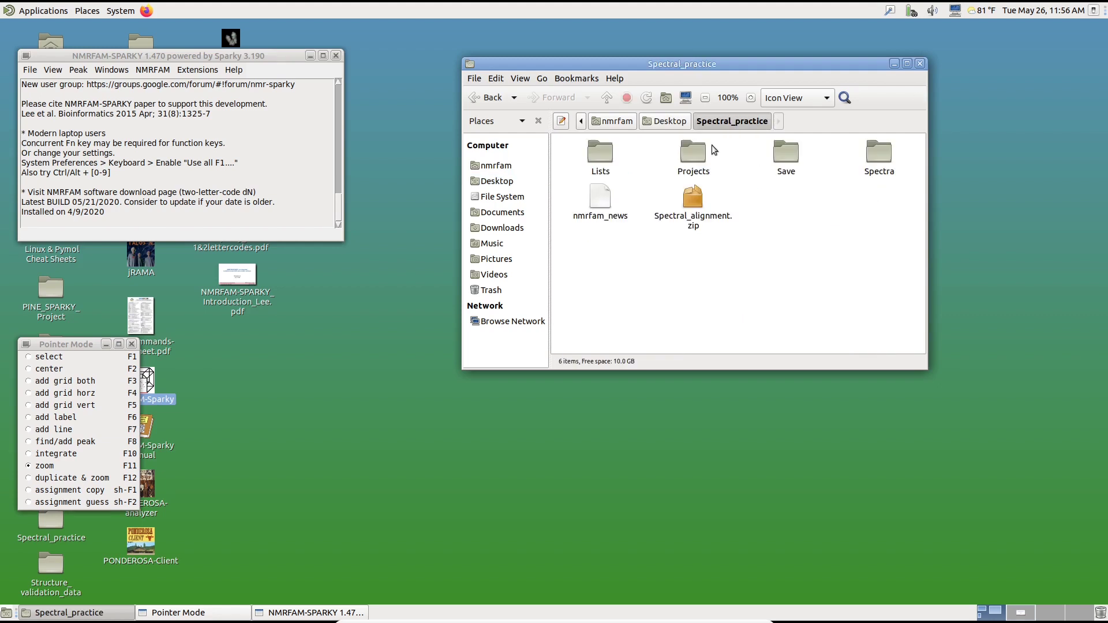
pyautogui.moveTo(669, 62); pyautogui.dragTo(605, 65)
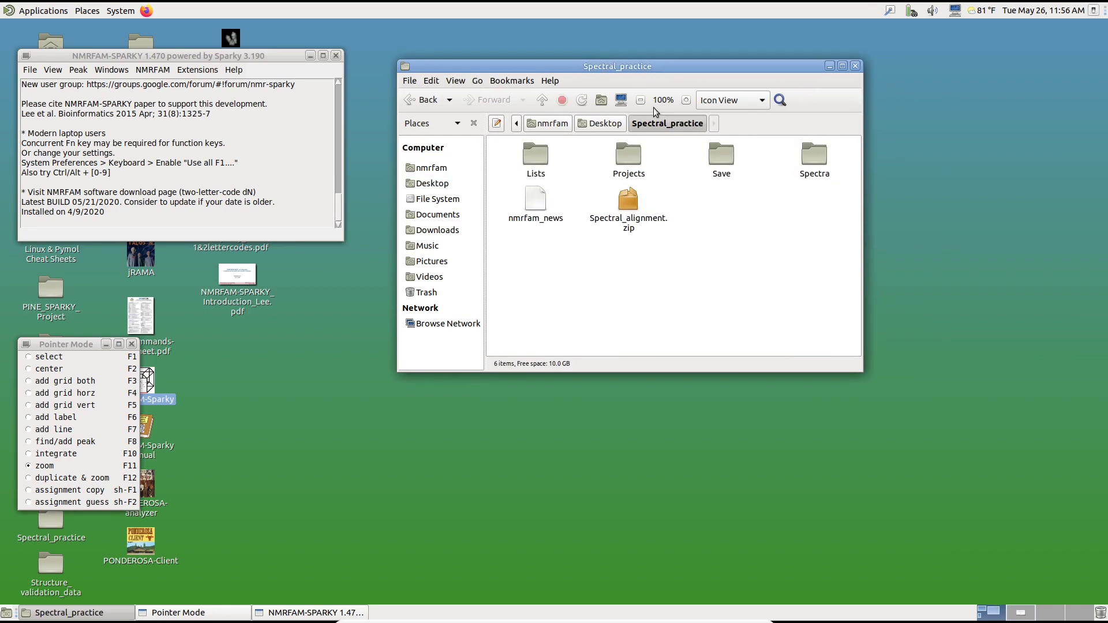
pyautogui.moveTo(495, 150); pyautogui.dragTo(833, 166)
pyautogui.click(833, 162)
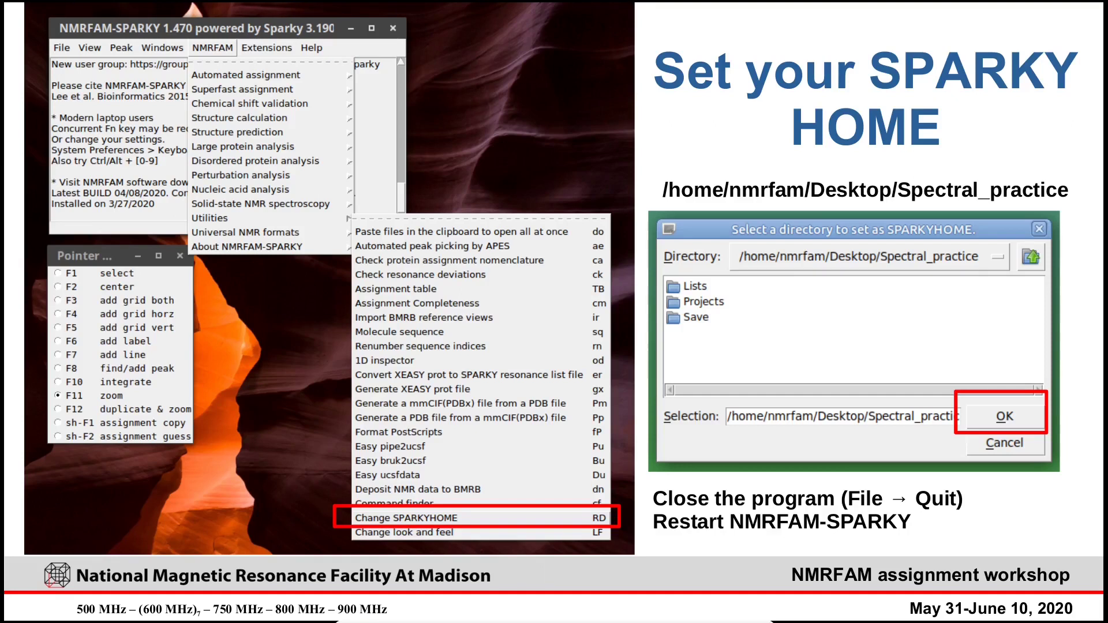
pyautogui.click(912, 489)
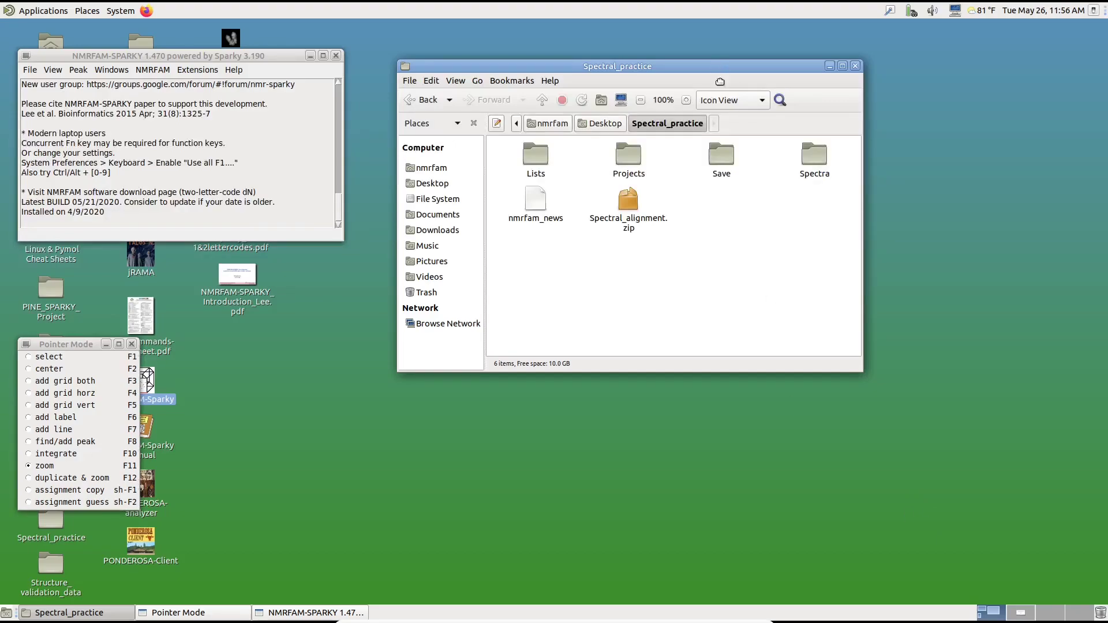
pyautogui.moveTo(720, 82); pyautogui.dragTo(723, 169)
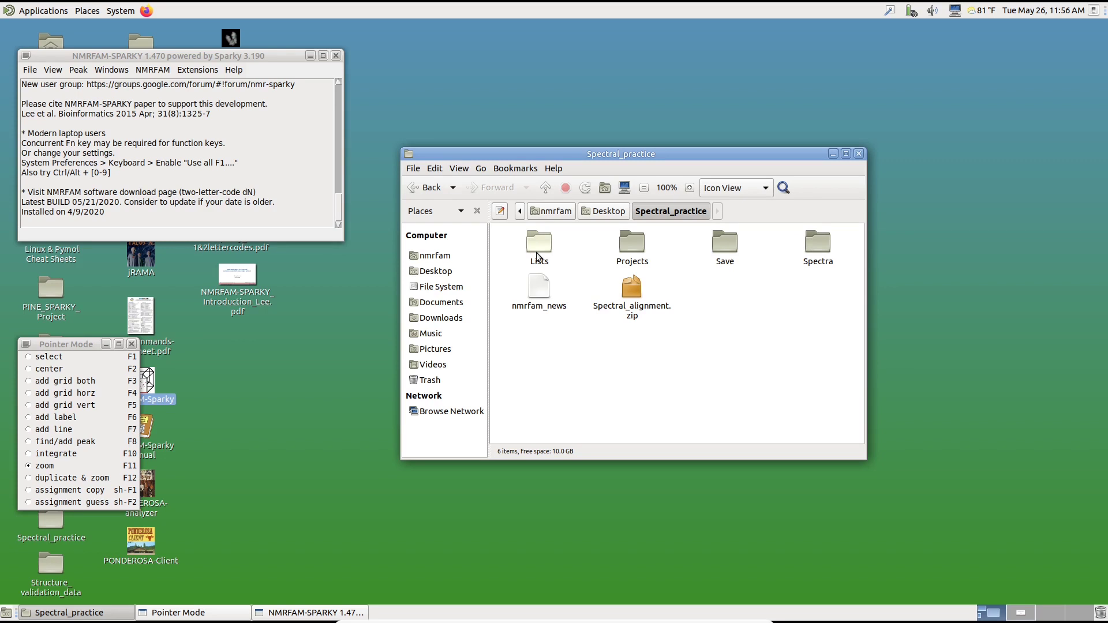
# - Open the Spectra subfolder of Spectral_practice, move the file browser window higher on the desktop and inspect the CBCACONH.ucsf spectrum file
pyautogui.doubleClick(824, 249)
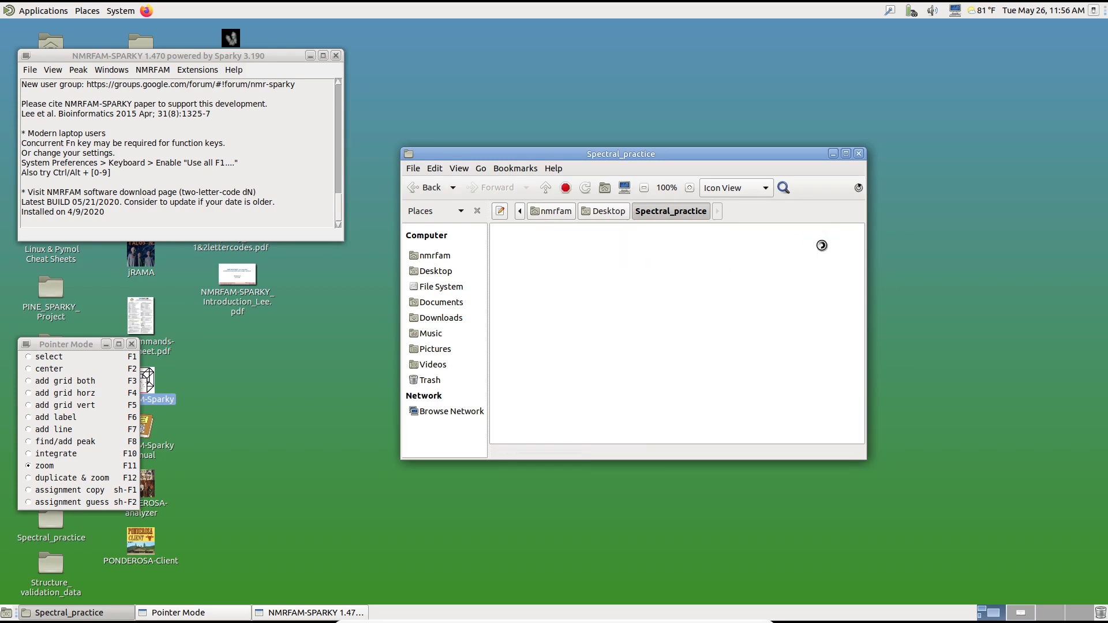
pyautogui.moveTo(727, 157); pyautogui.dragTo(675, 50)
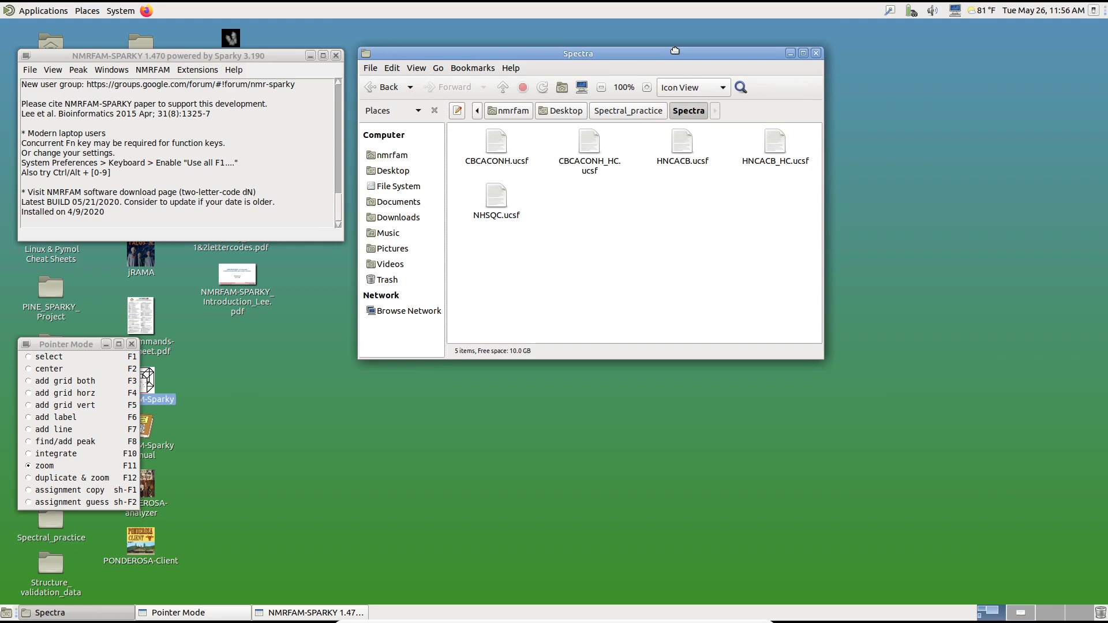
pyautogui.moveTo(459, 137); pyautogui.dragTo(524, 145)
pyautogui.click(522, 146)
# - Return to the Spectral_practice folder and open its Save subfolder to view the save files
pyautogui.click(644, 114)
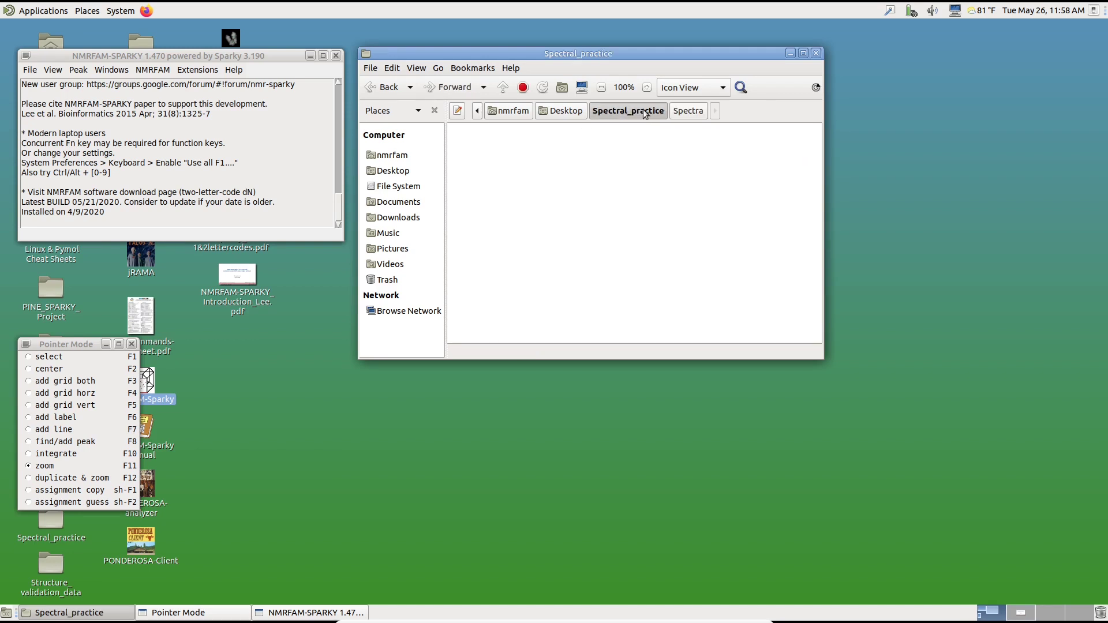
pyautogui.click(671, 144)
pyautogui.doubleClick(671, 145)
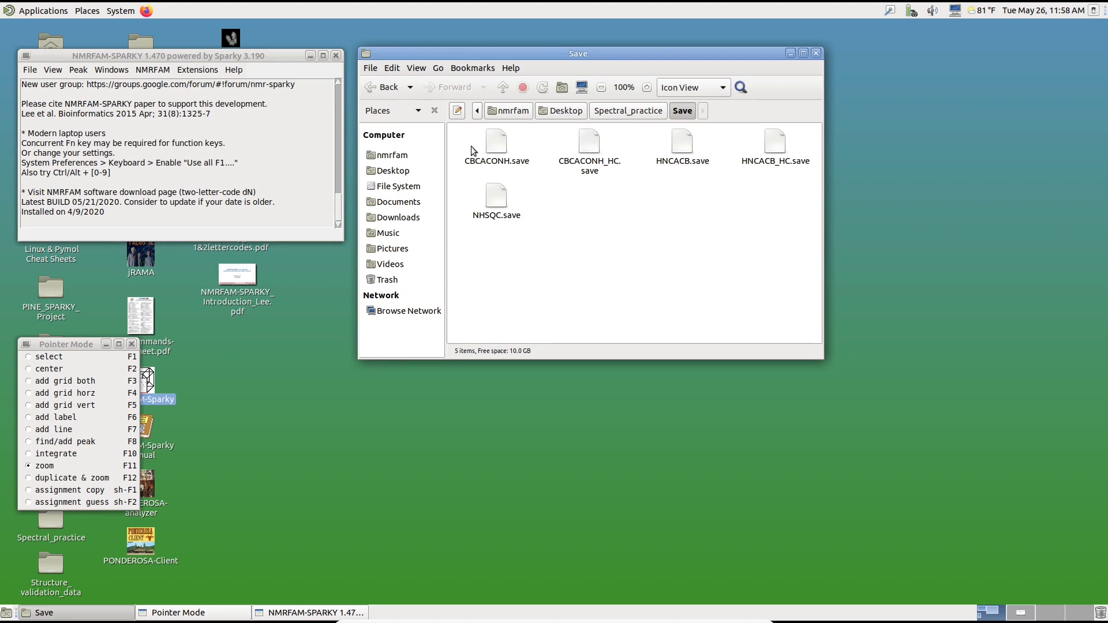
# - Open CBCACONH.save in the text editor, highlight the pathname line that points to the spectrum file, and close the file
pyautogui.rightClick(501, 147)
pyautogui.click(509, 151)
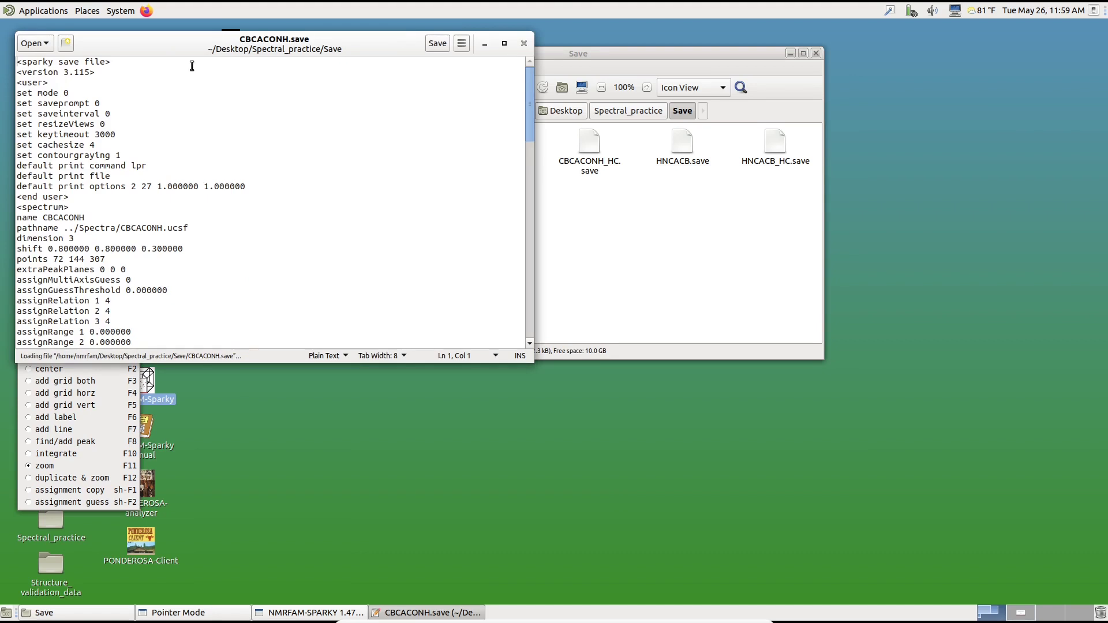
pyautogui.moveTo(177, 43); pyautogui.dragTo(319, 90)
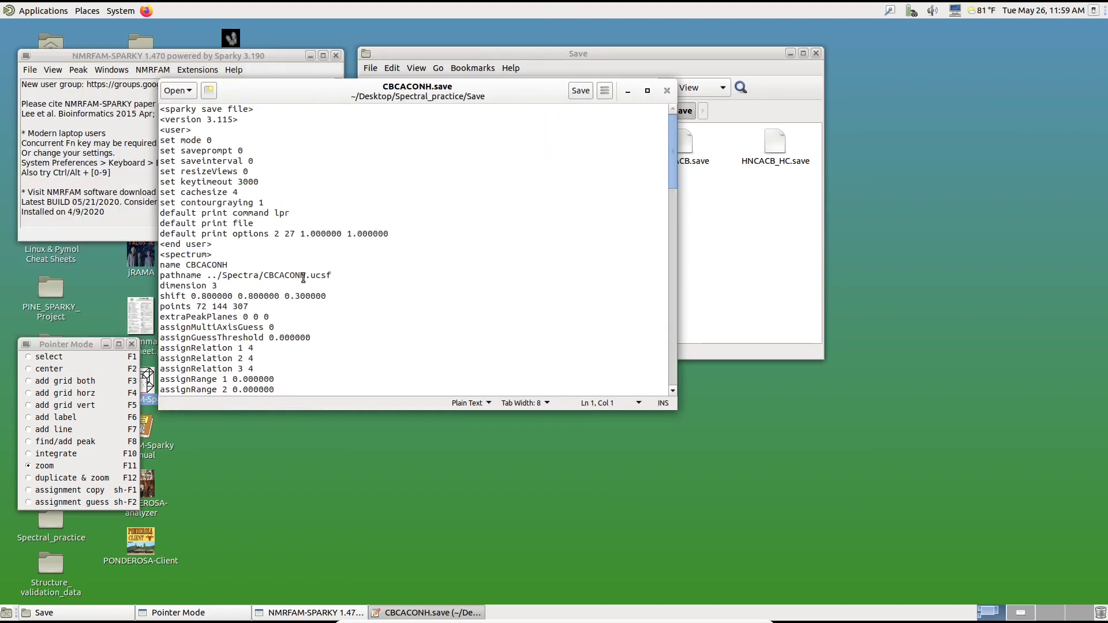
pyautogui.moveTo(304, 276); pyautogui.dragTo(177, 273)
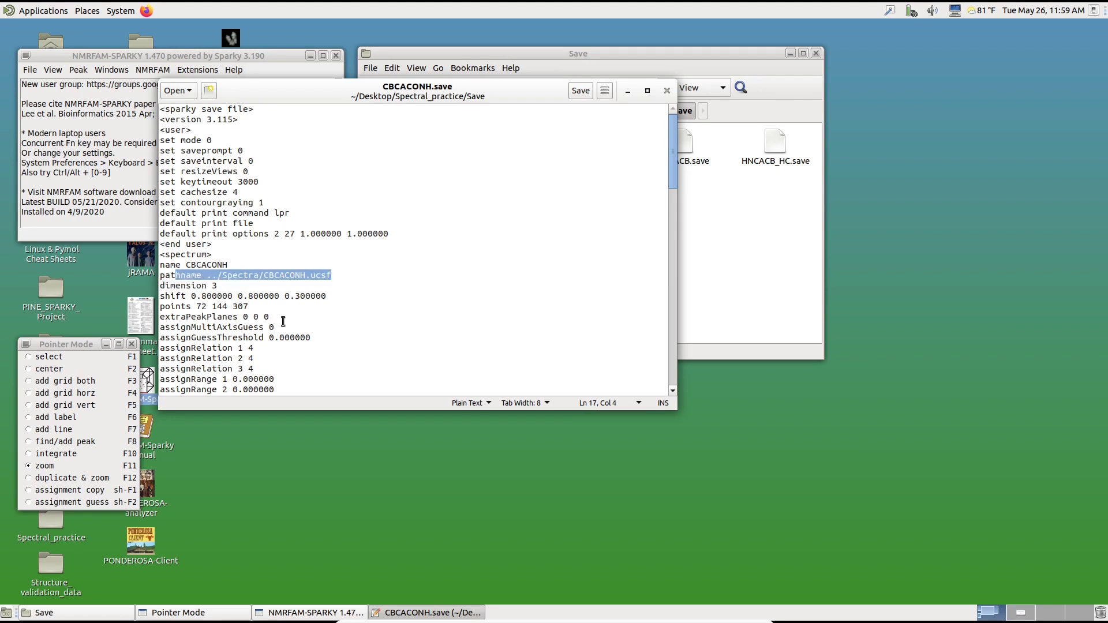
pyautogui.click(667, 92)
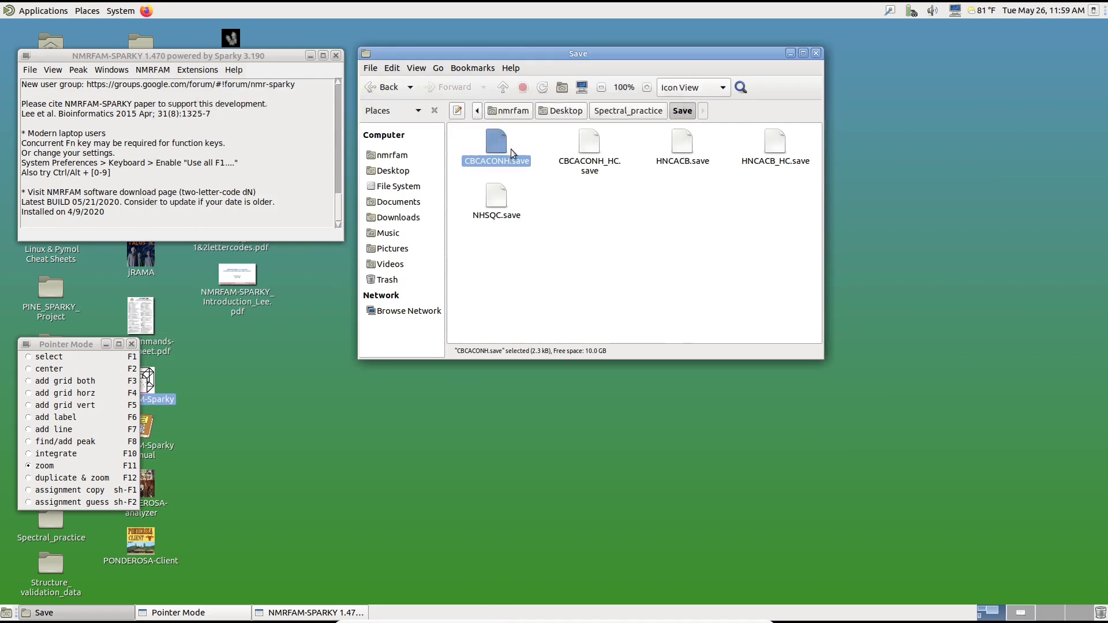
# - Return to Spectral_practice, open its Projects subfolder and select the alignment.proj file
pyautogui.click(622, 113)
pyautogui.doubleClick(594, 150)
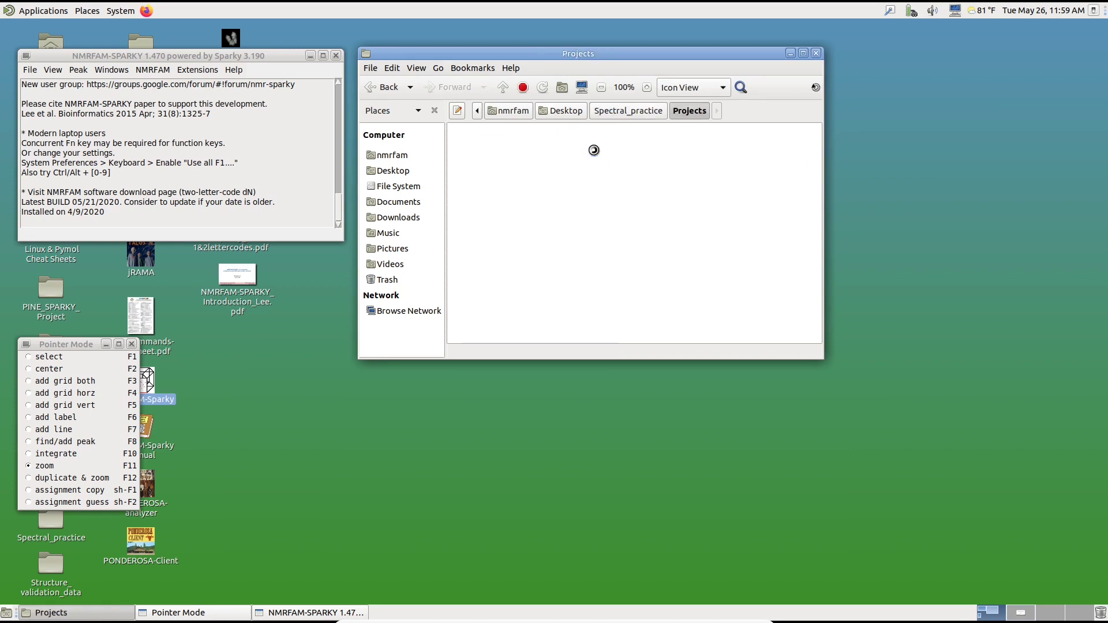
pyautogui.moveTo(466, 194); pyautogui.dragTo(528, 137)
pyautogui.click(528, 137)
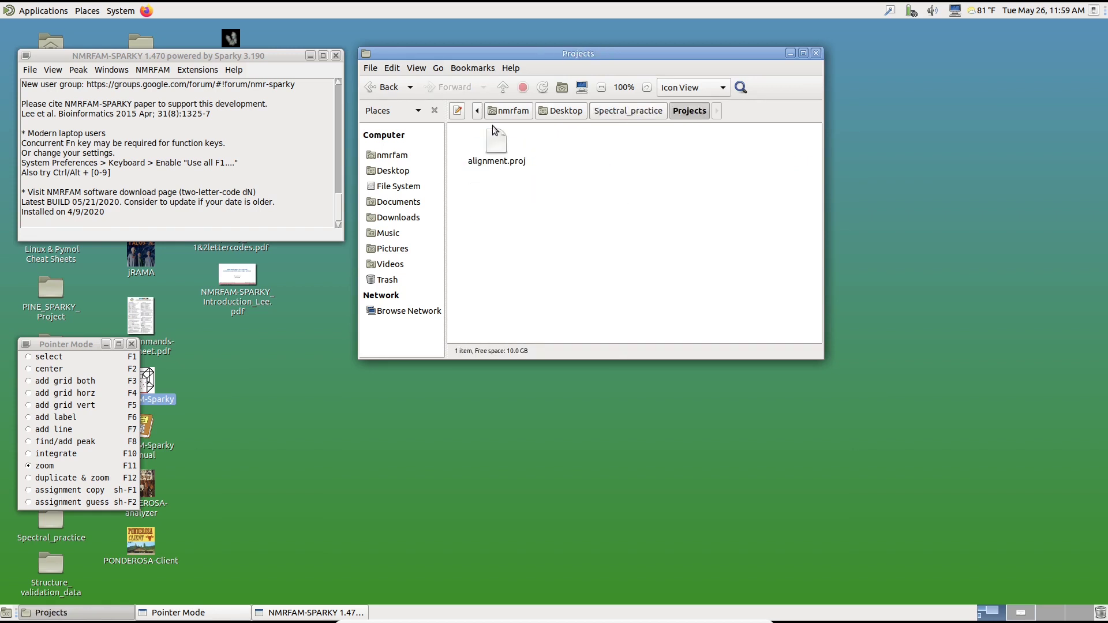
pyautogui.moveTo(453, 136); pyautogui.dragTo(522, 184)
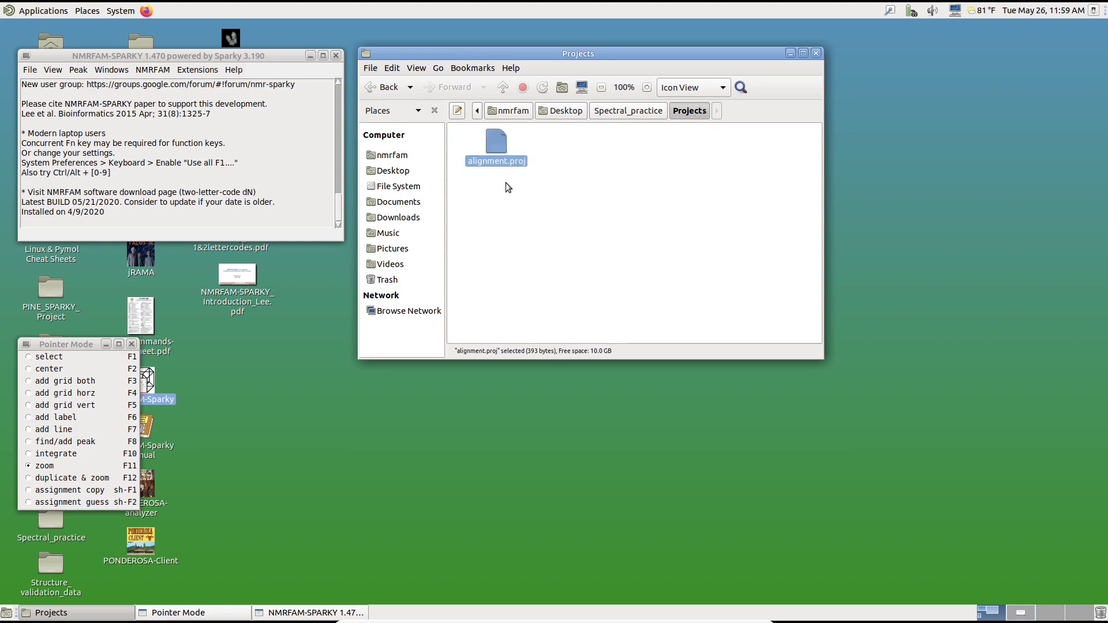
# - Open alignment.proj in the text editor, highlight the listed save file paths, and close the file
pyautogui.rightClick(500, 143)
pyautogui.click(511, 148)
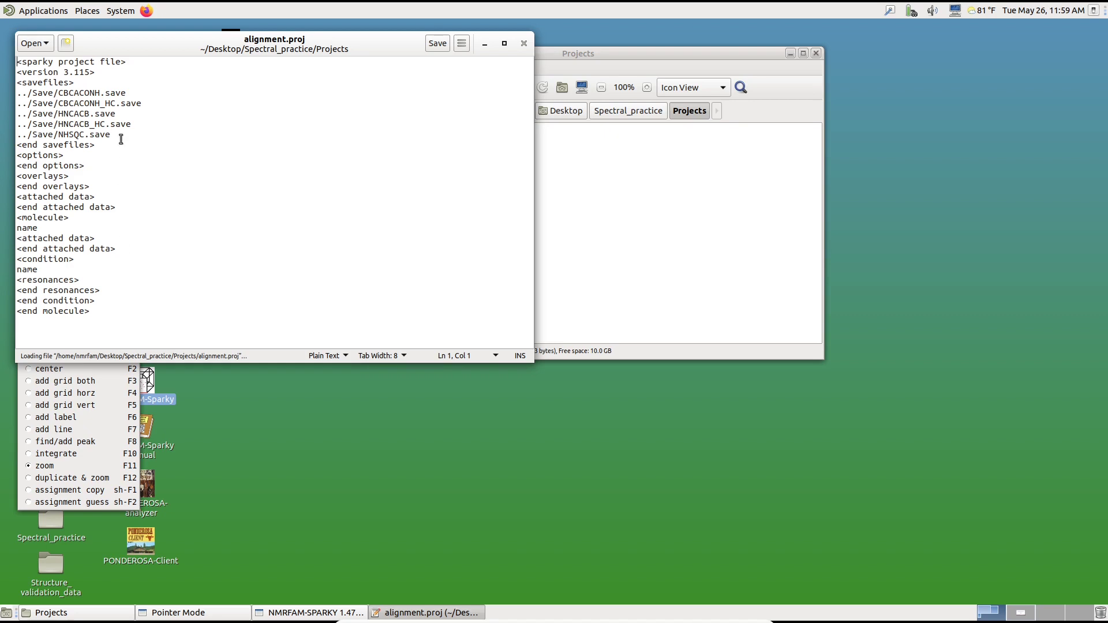
pyautogui.moveTo(120, 135); pyautogui.dragTo(1, 91)
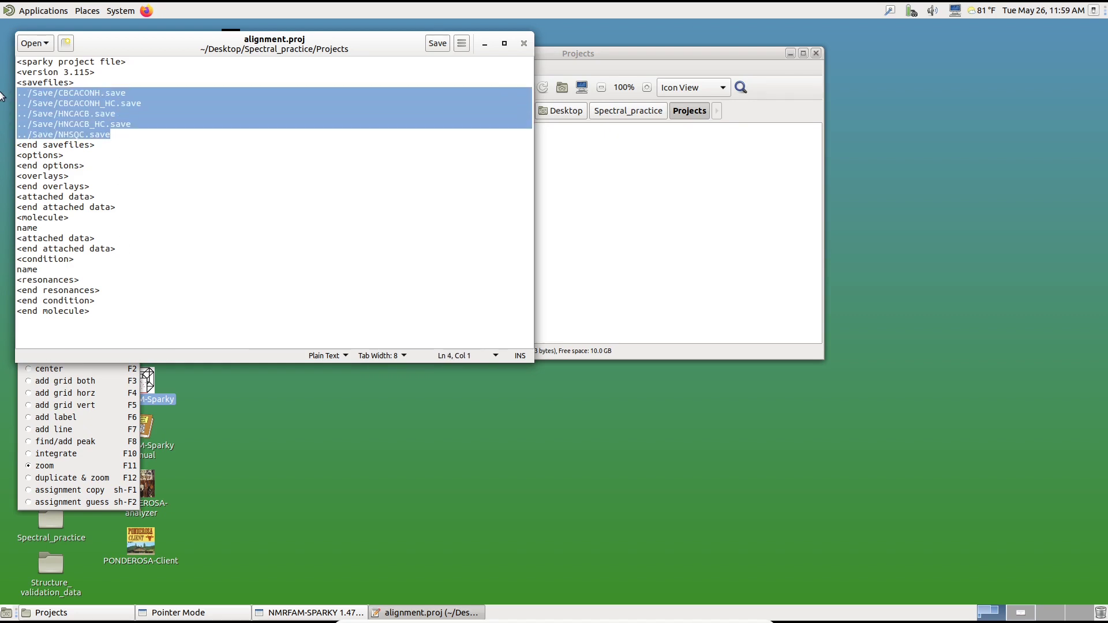
pyautogui.click(523, 44)
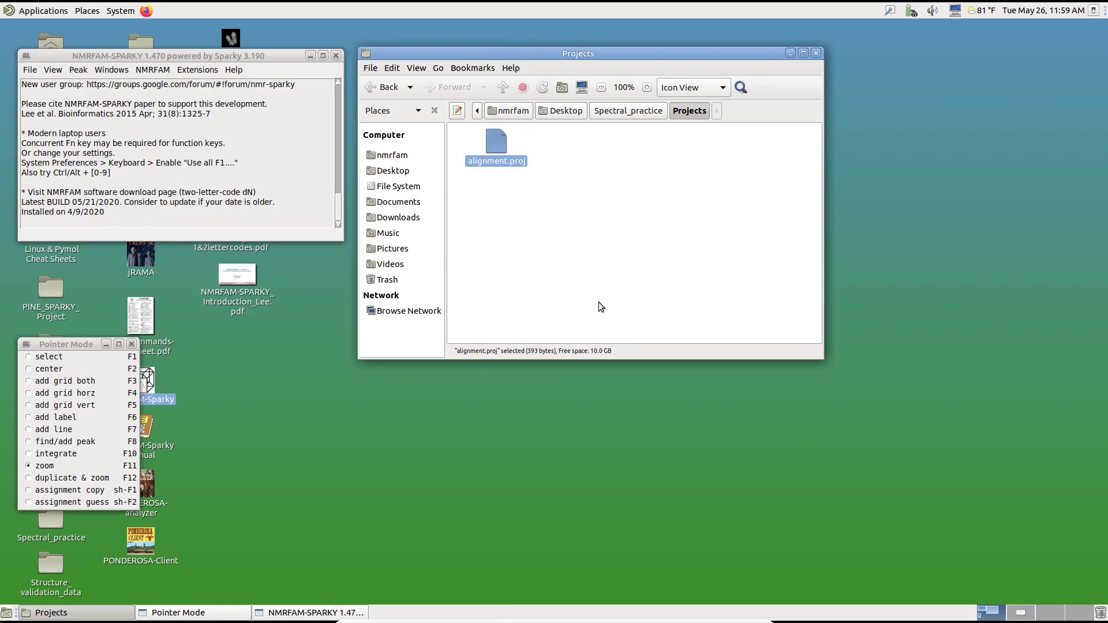